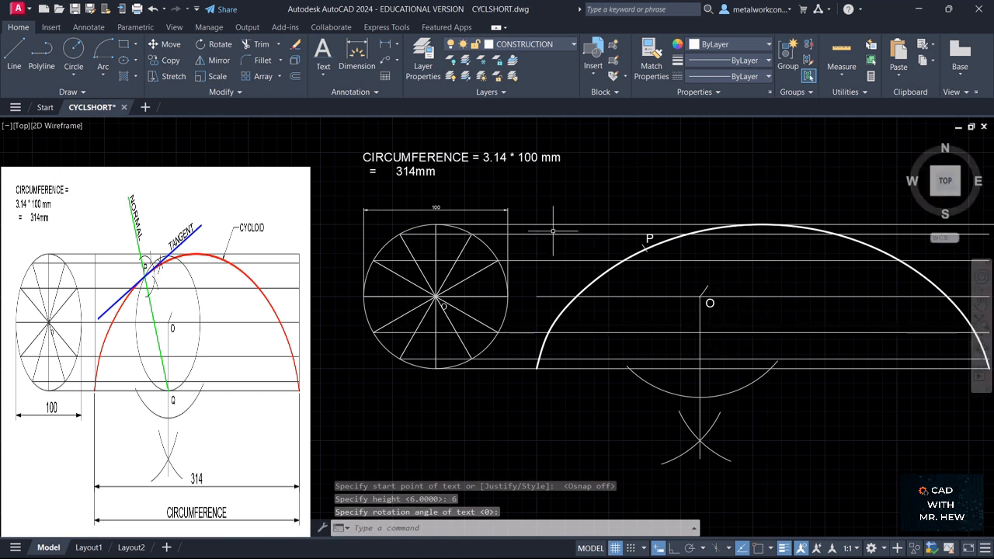
# Draw a circle centred at point O with its radius reaching the baseline directly below O
pyautogui.click(74, 48)
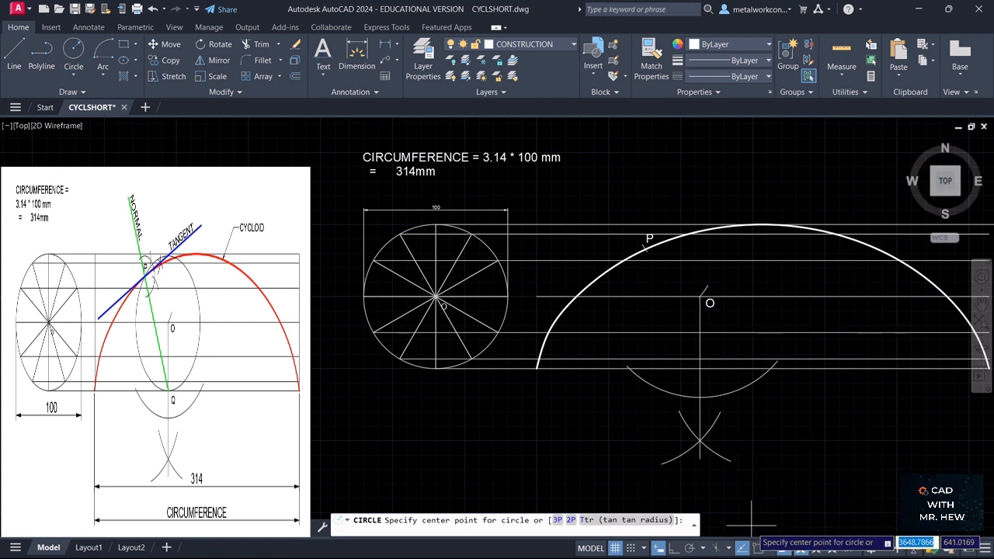
pyautogui.press('F3')
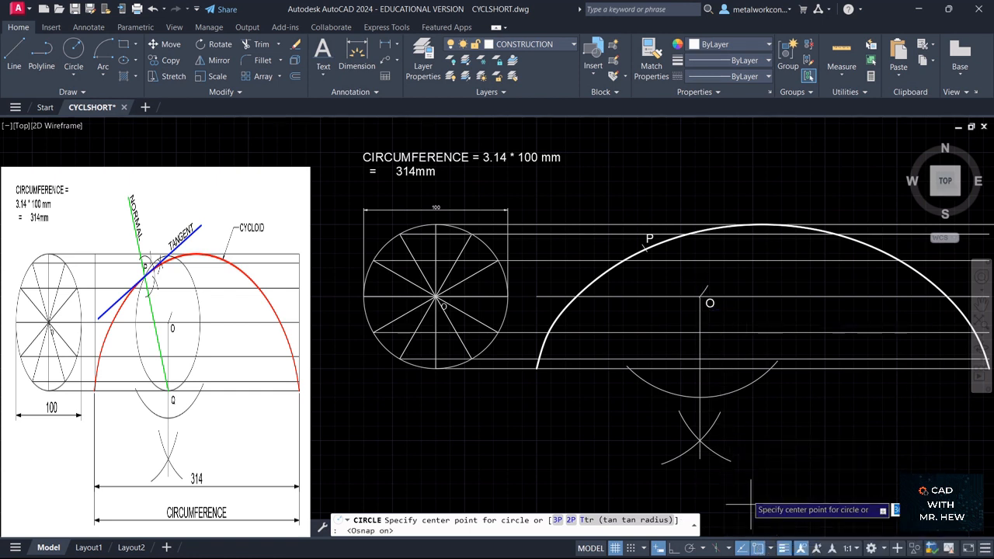
pyautogui.click(700, 297)
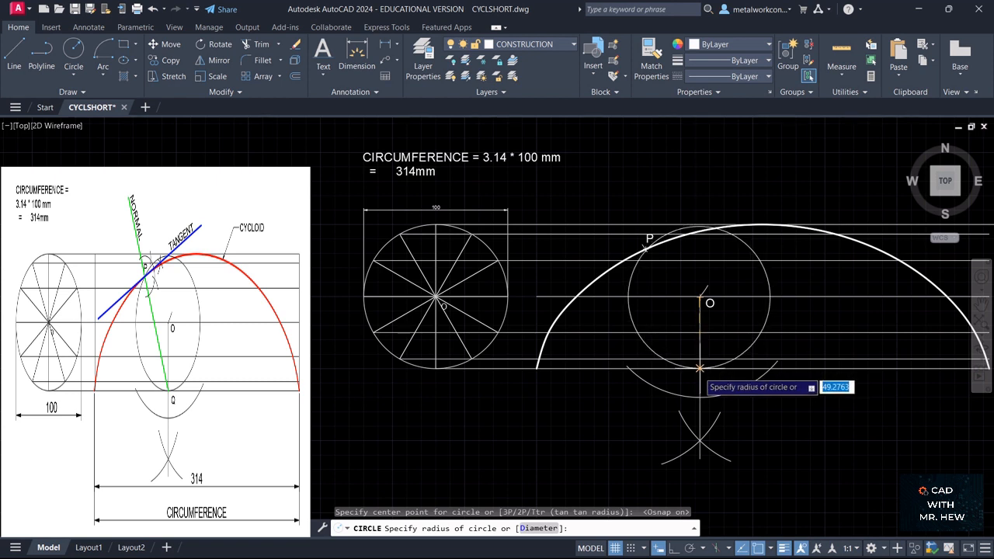
pyautogui.click(699, 370)
pyautogui.press('Return')
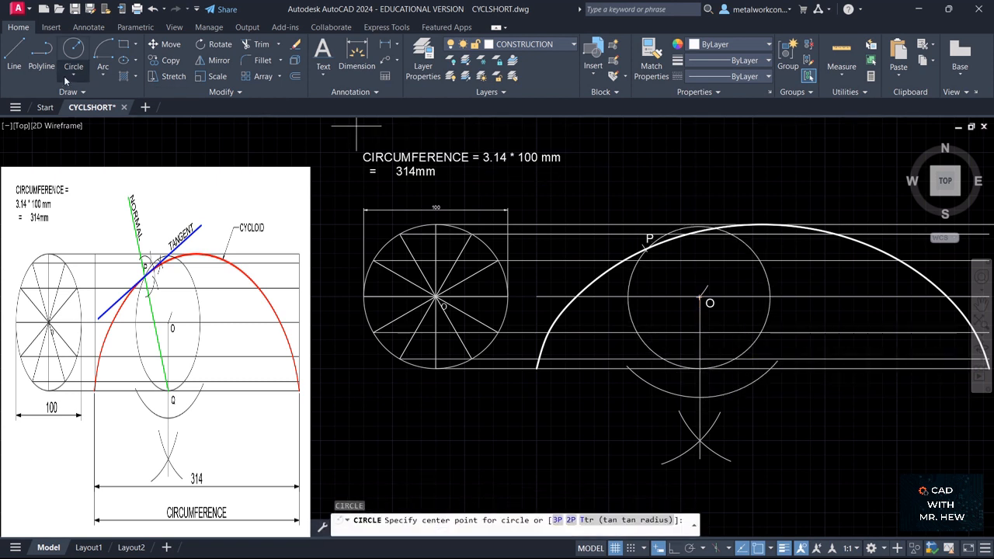
pyautogui.click(15, 53)
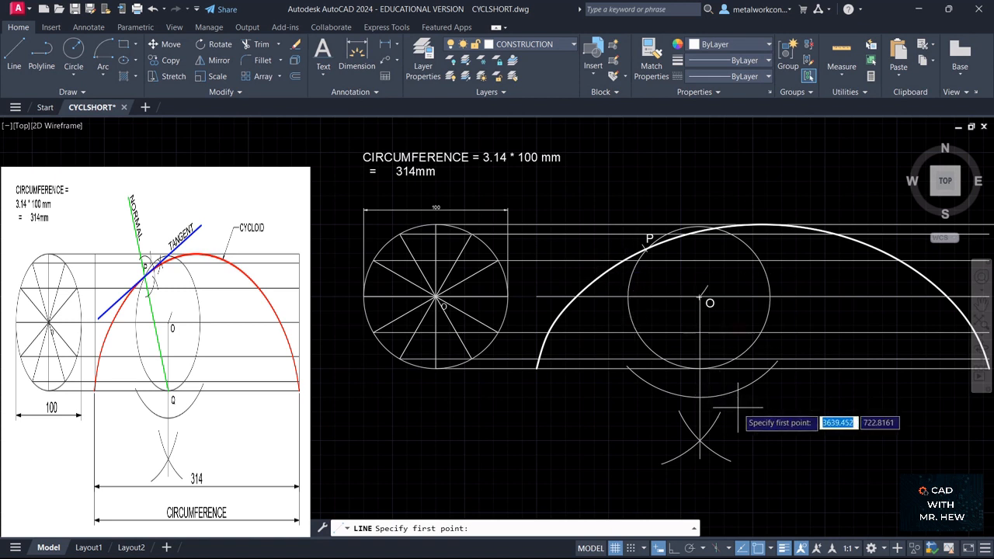
pyautogui.press('Escape')
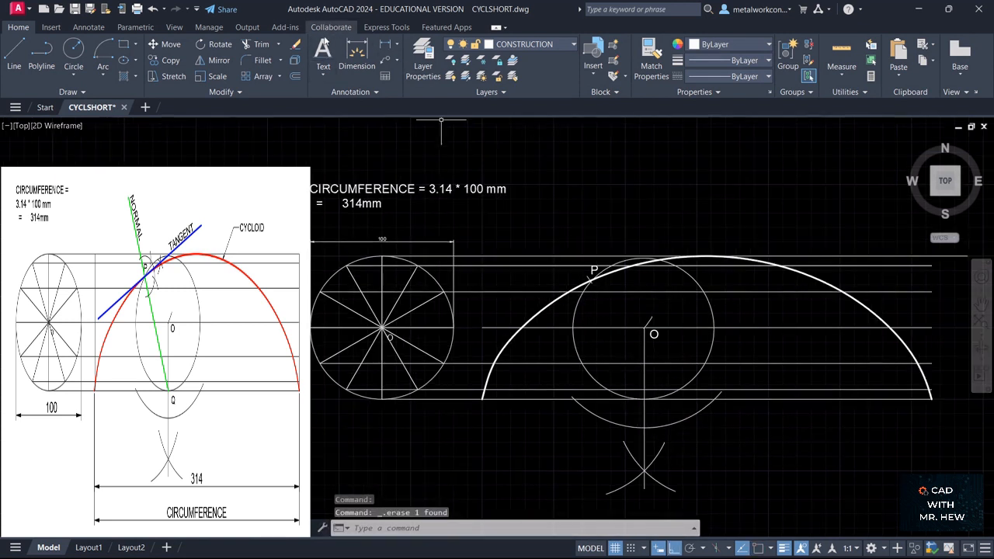
# Add the single-line text Q just below the circle's lowest point, with height 6 and rotation 0
pyautogui.click(320, 75)
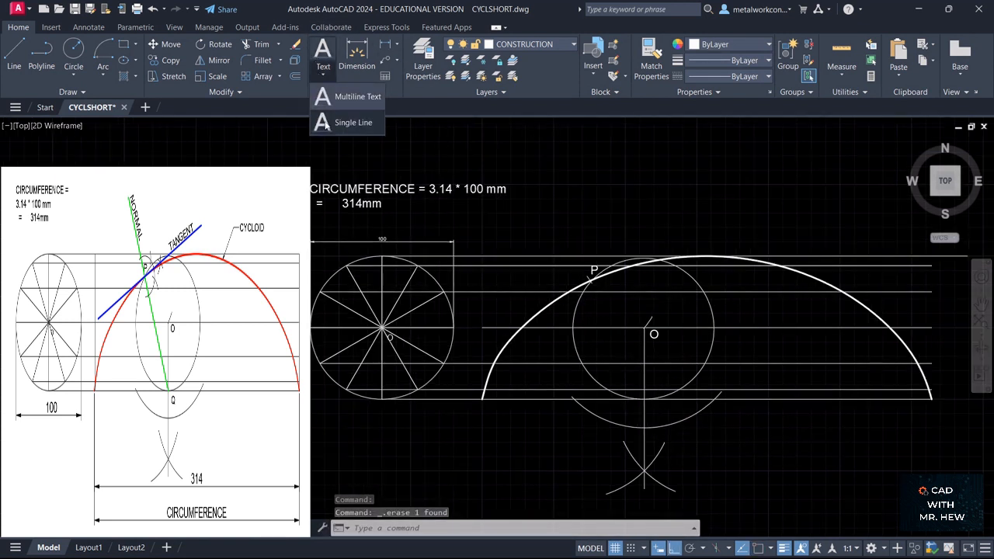
pyautogui.click(324, 124)
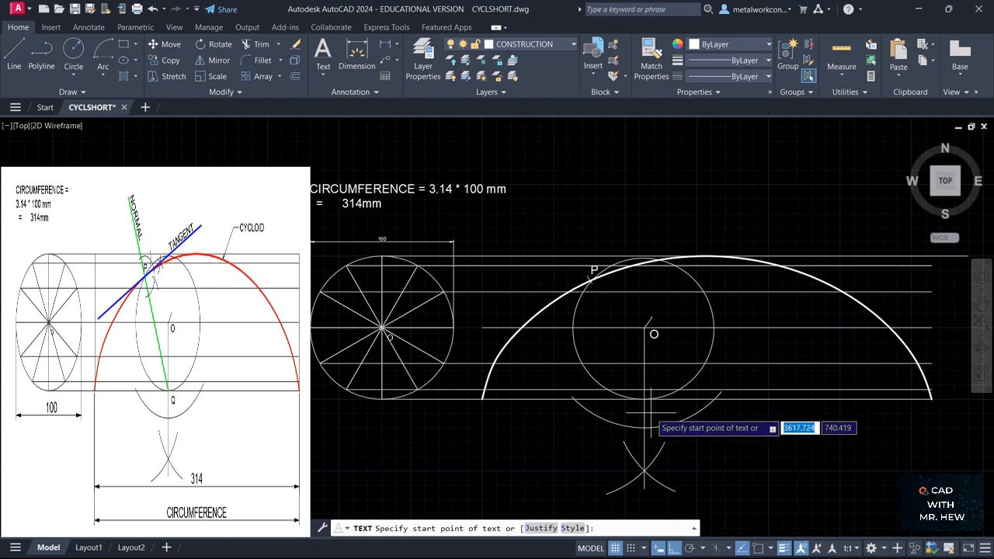
pyautogui.click(651, 414)
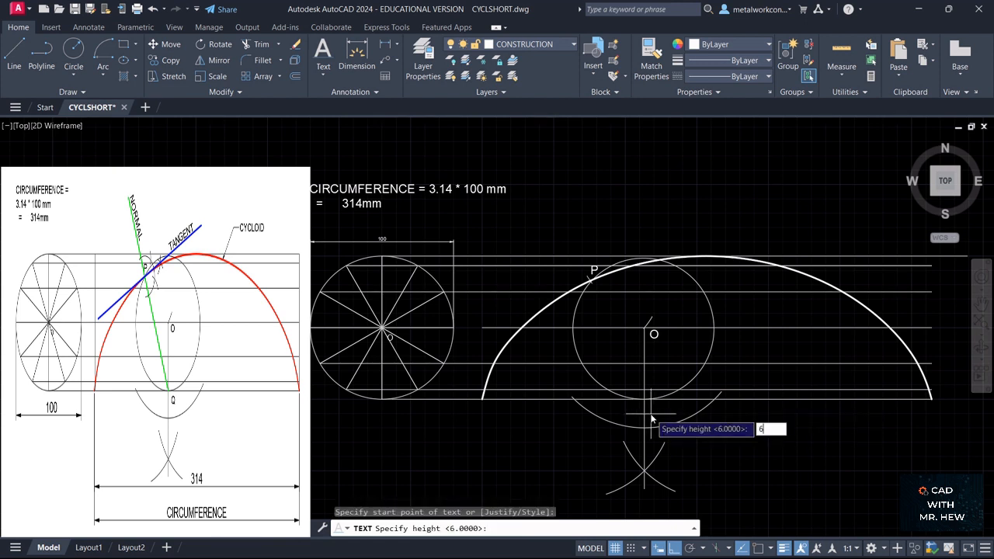
pyautogui.write('6')
pyautogui.press('Return')
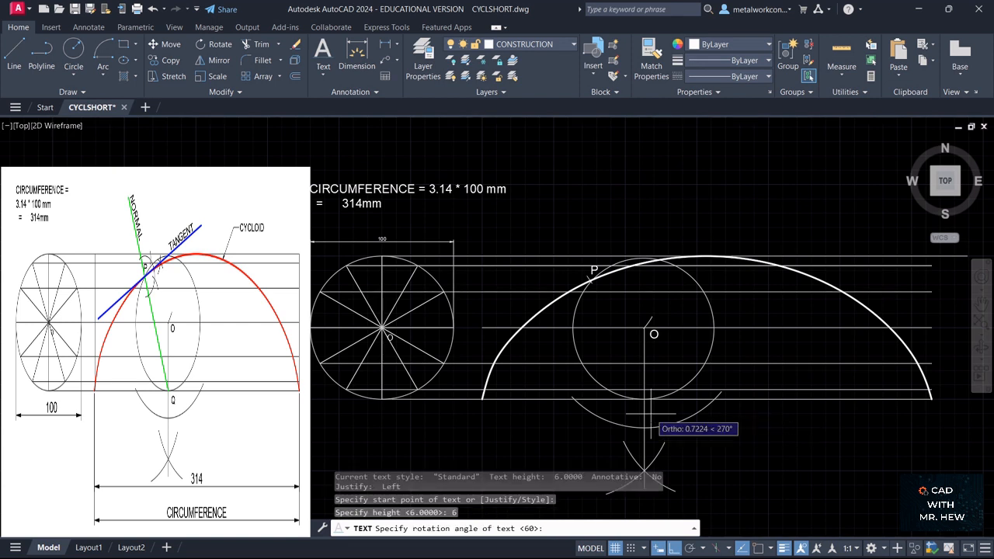
pyautogui.write('0')
pyautogui.press('Return')
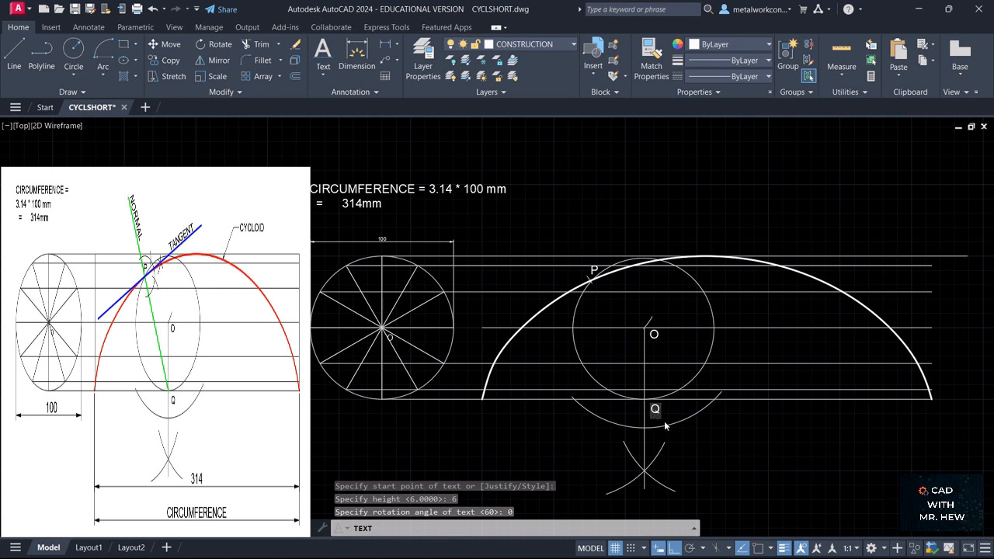
pyautogui.press('Escape')
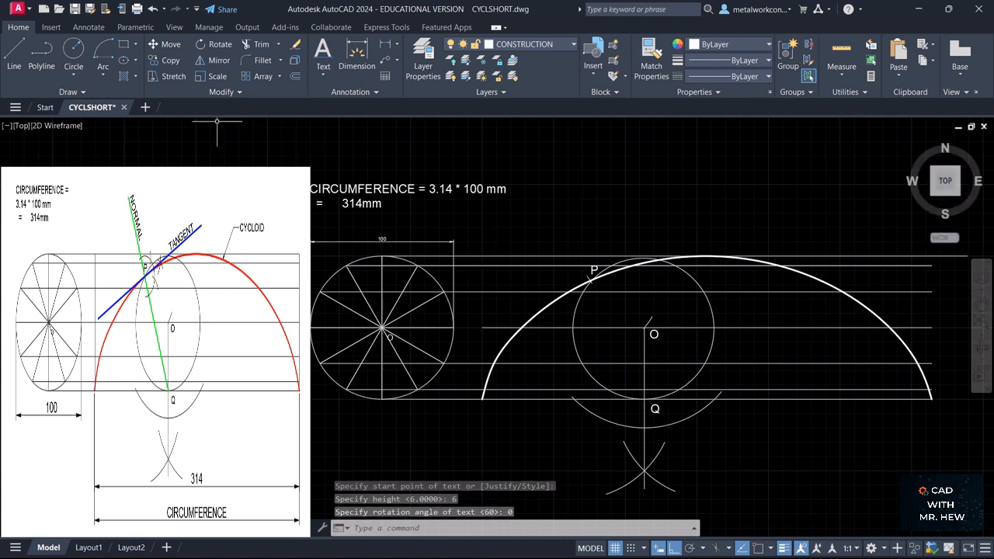
# Draw a line from the circle's lowest point at Q to point P on the cycloid, using object snap
pyautogui.click(14, 58)
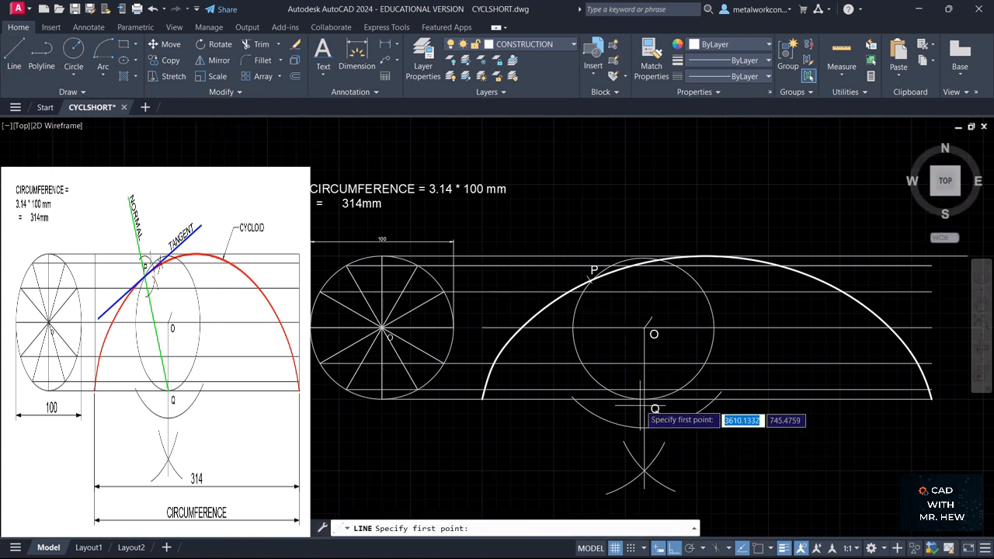
pyautogui.click(758, 552)
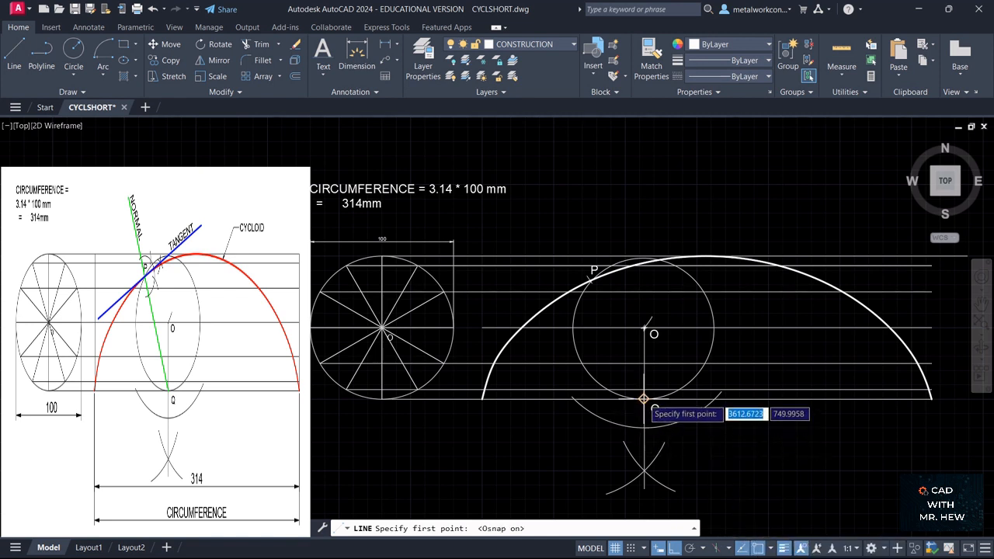
pyautogui.click(644, 400)
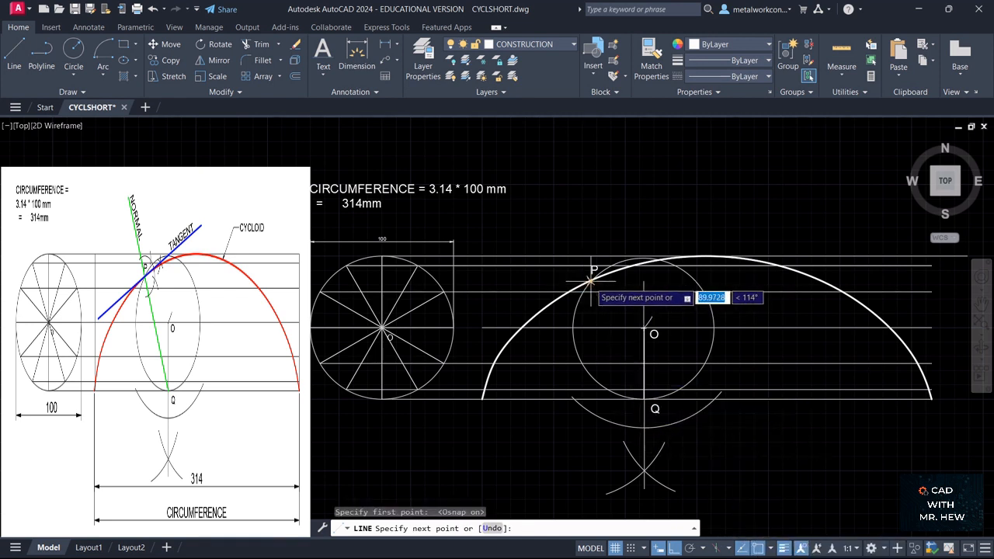
pyautogui.scroll(3, 590, 280)
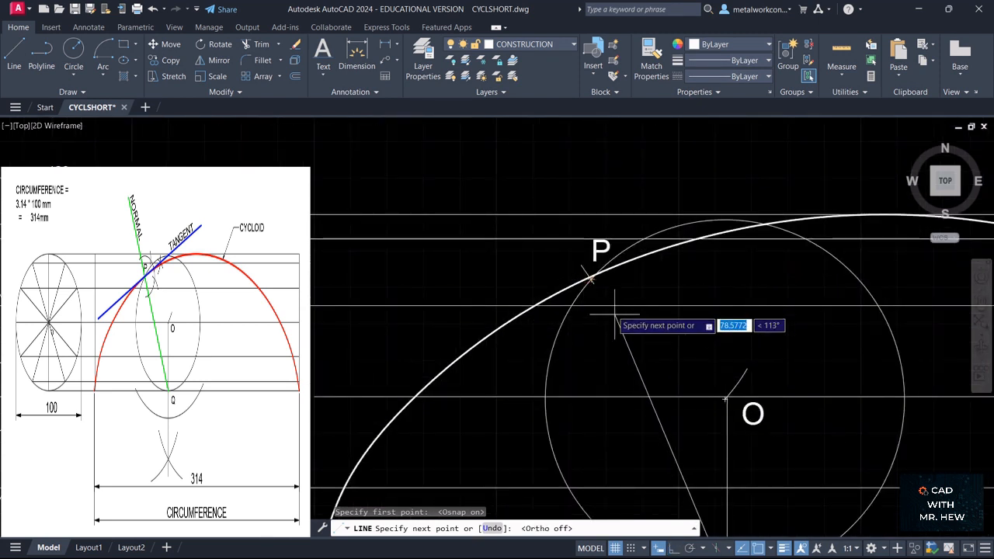
pyautogui.click(589, 276)
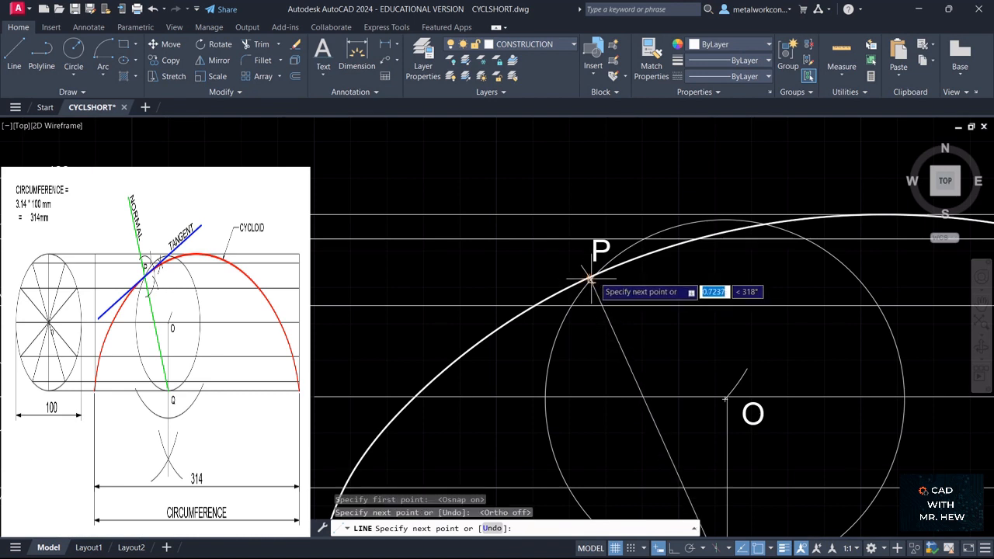
pyautogui.press('Return')
pyautogui.scroll(-3, 614, 291)
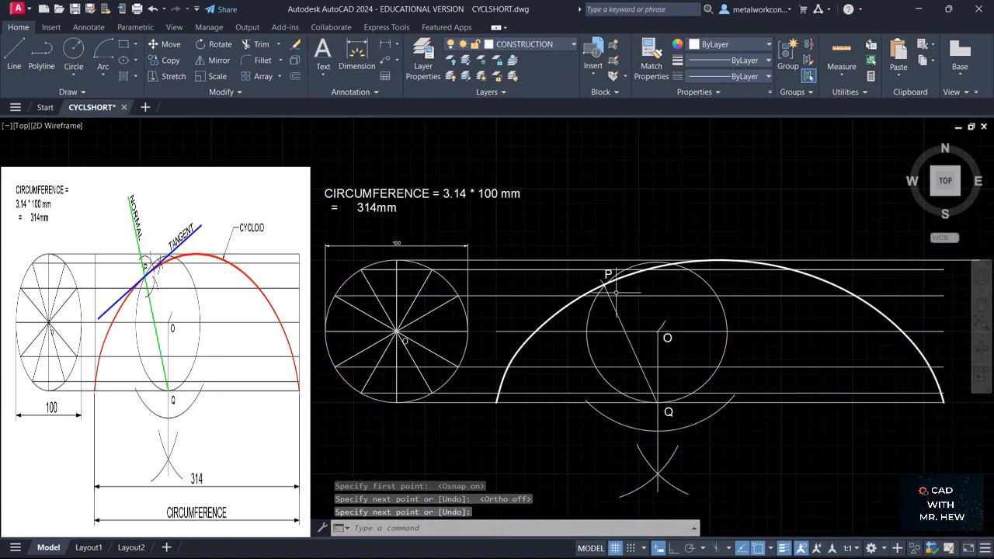
# Draw a short sloping boundary line above P, beside the circumference text, across the path of line QP
pyautogui.click(981, 306)
pyautogui.moveTo(846, 303); pyautogui.dragTo(872, 308)
pyautogui.press('Escape')
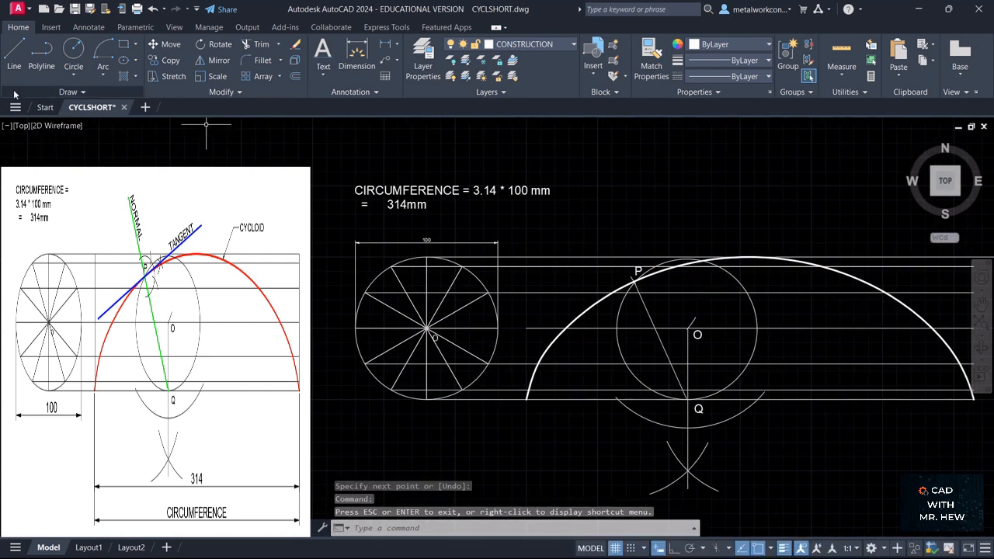
pyautogui.click(13, 52)
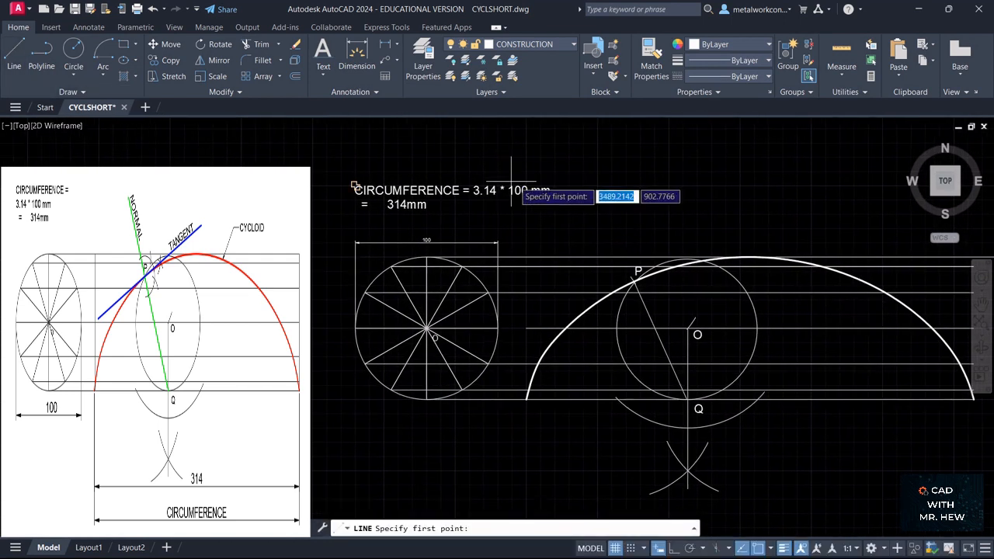
pyautogui.click(556, 205)
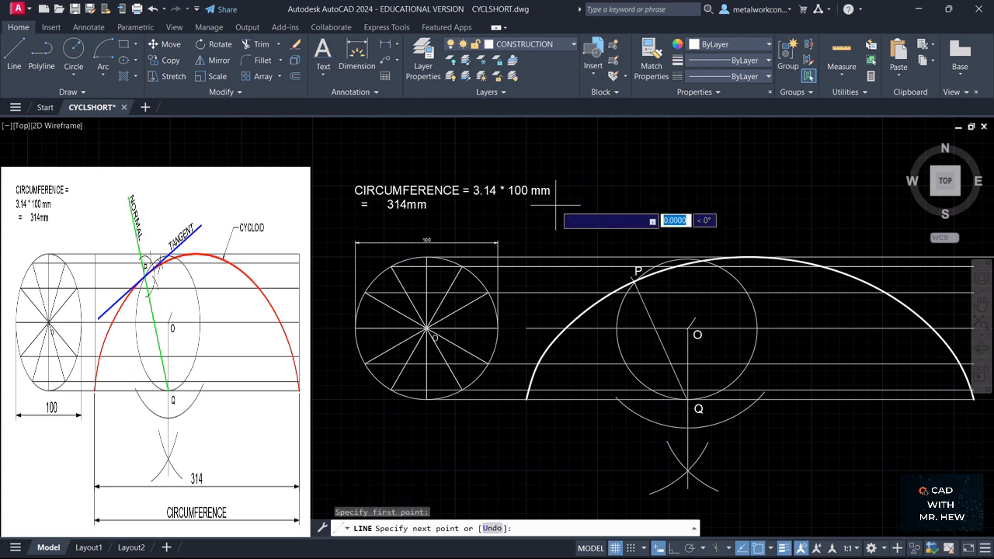
pyautogui.click(621, 174)
pyautogui.press('Return')
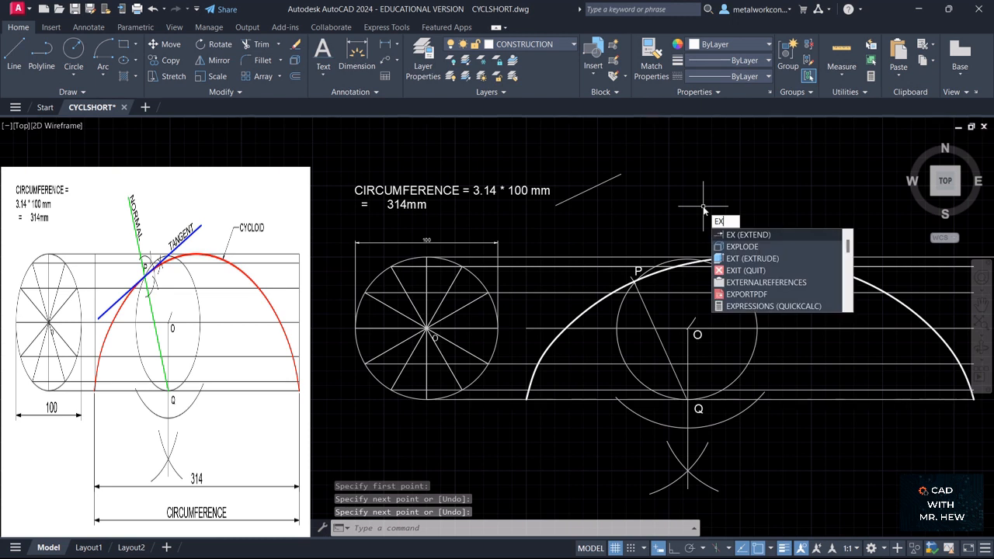
# Extend line QP beyond P to the short sloping boundary line, and erase that boundary line
pyautogui.write('EX')
pyautogui.press('Return')
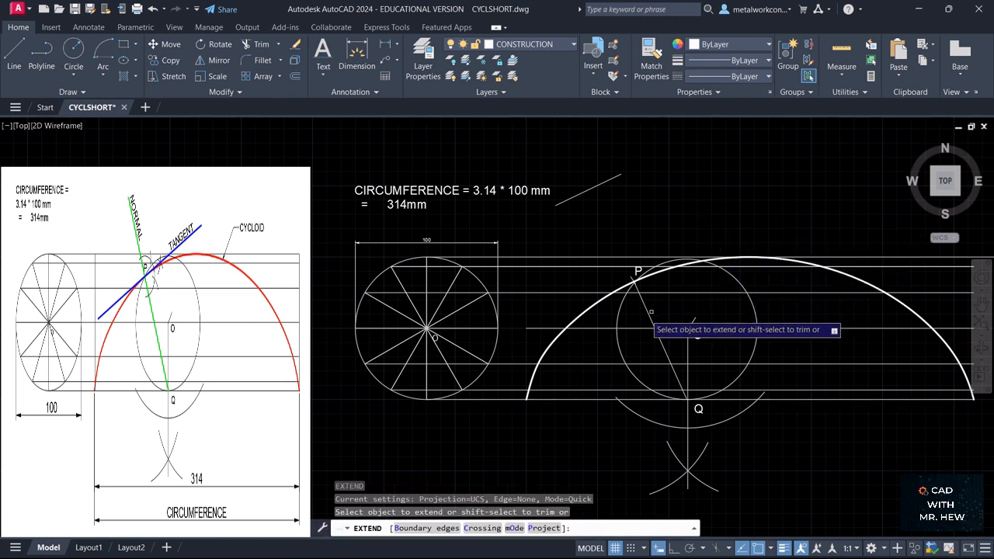
pyautogui.click(631, 269)
pyautogui.click(630, 269)
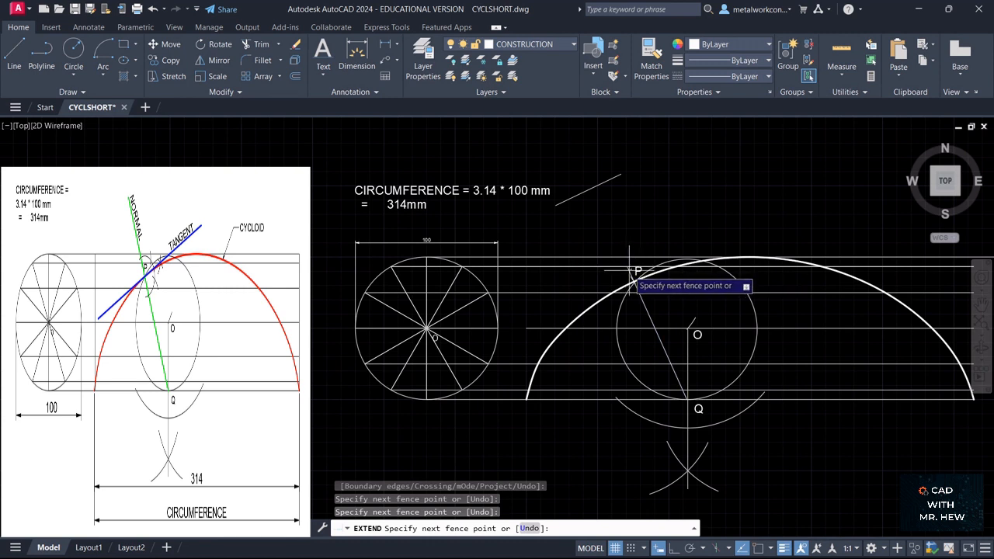
pyautogui.press('Return')
pyautogui.click(626, 265)
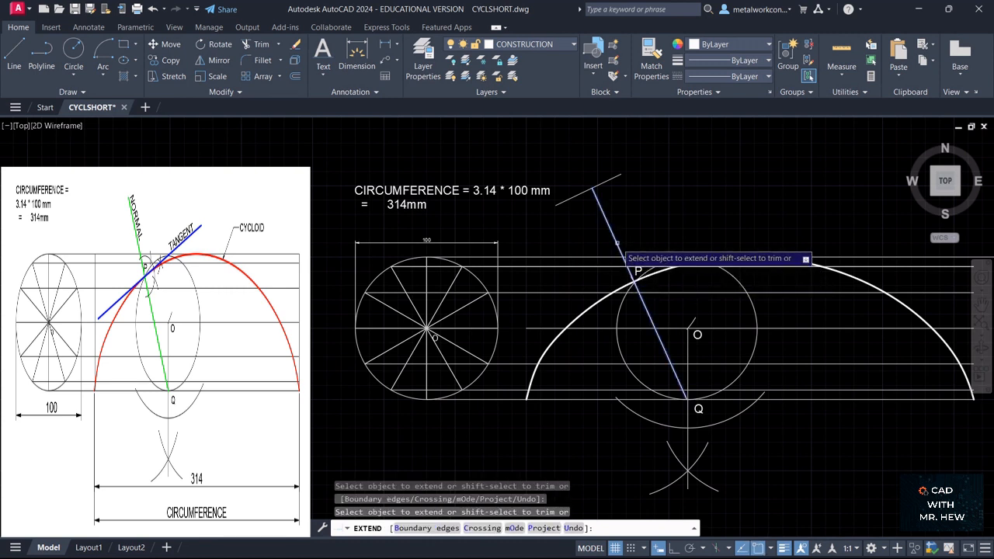
pyautogui.press('Escape')
pyautogui.click(595, 187)
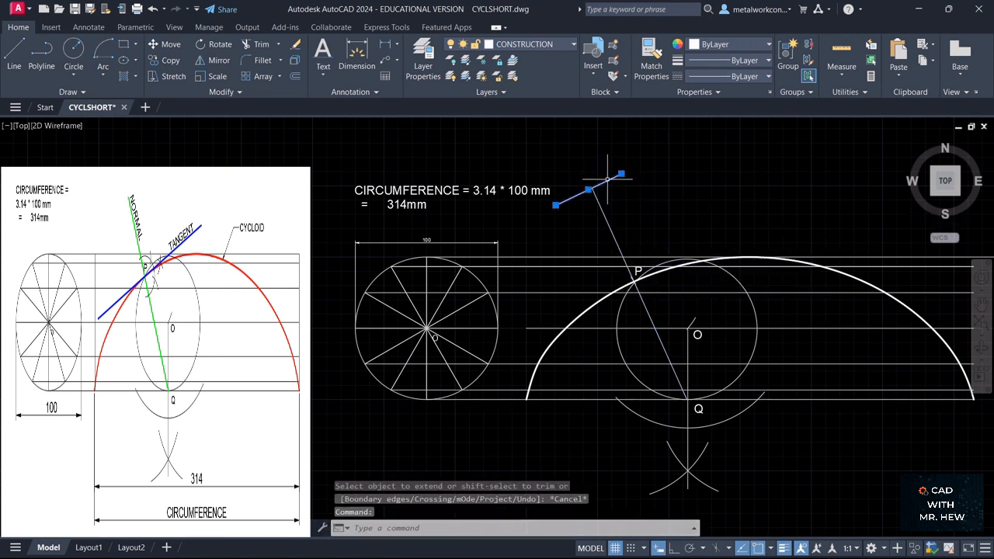
pyautogui.press('Delete')
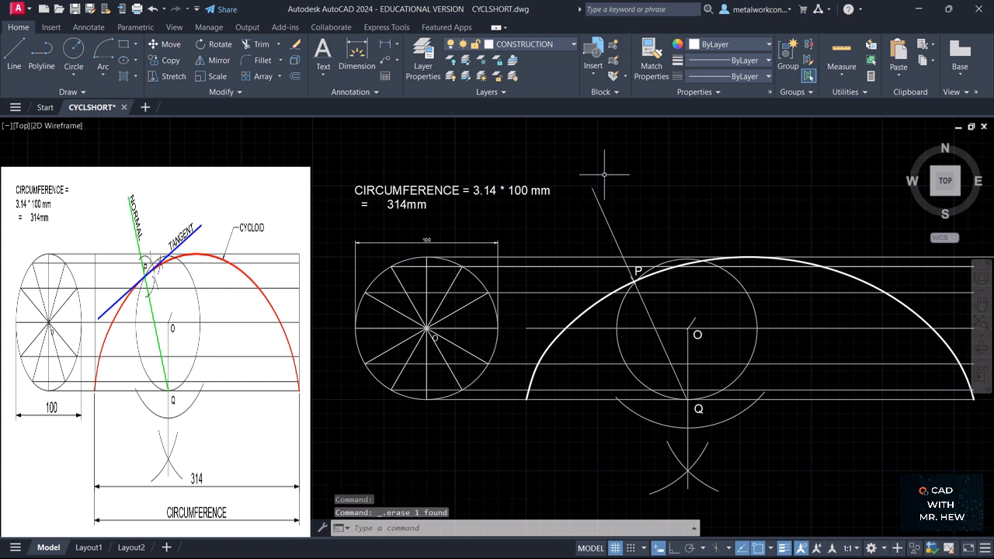
# Add the single-line text NORMAL at the upper end of the extended line, with height 6 and rotation 60
pyautogui.click(328, 75)
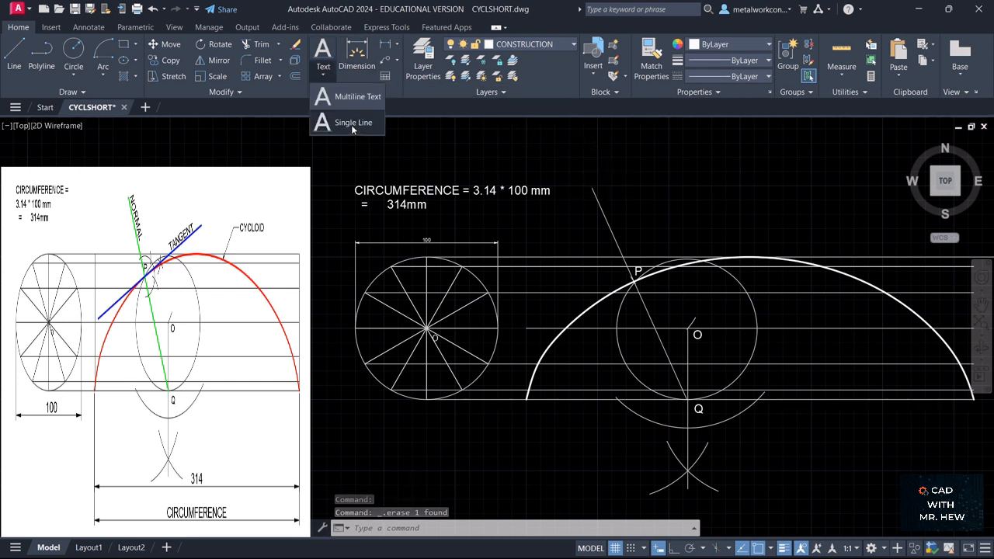
pyautogui.click(352, 124)
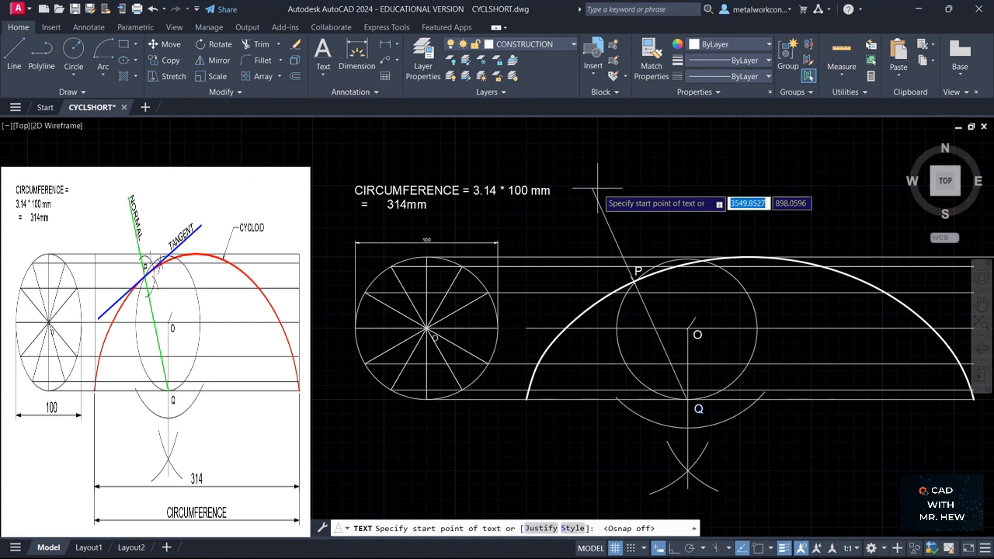
pyautogui.click(598, 187)
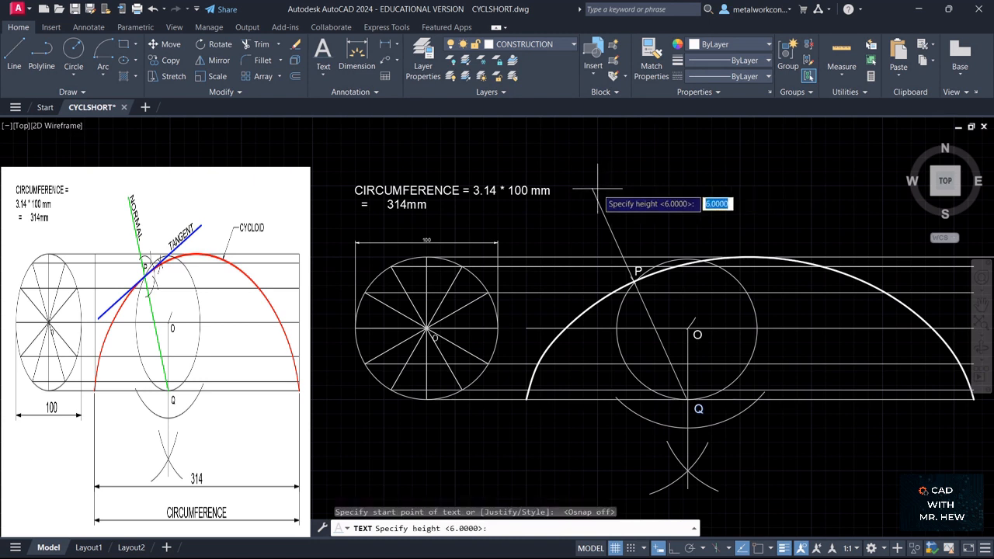
pyautogui.press('Return')
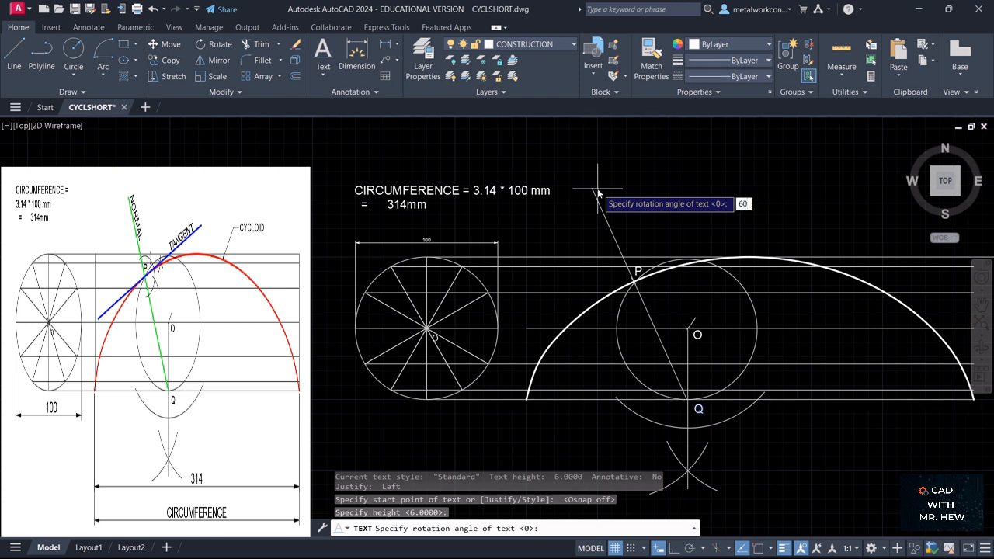
pyautogui.press('Return')
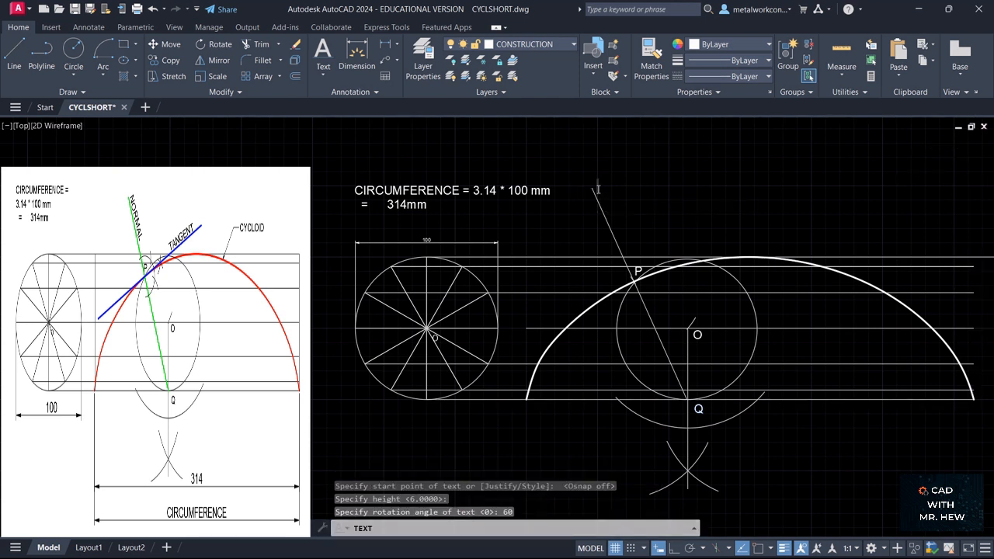
pyautogui.write('NORMAL')
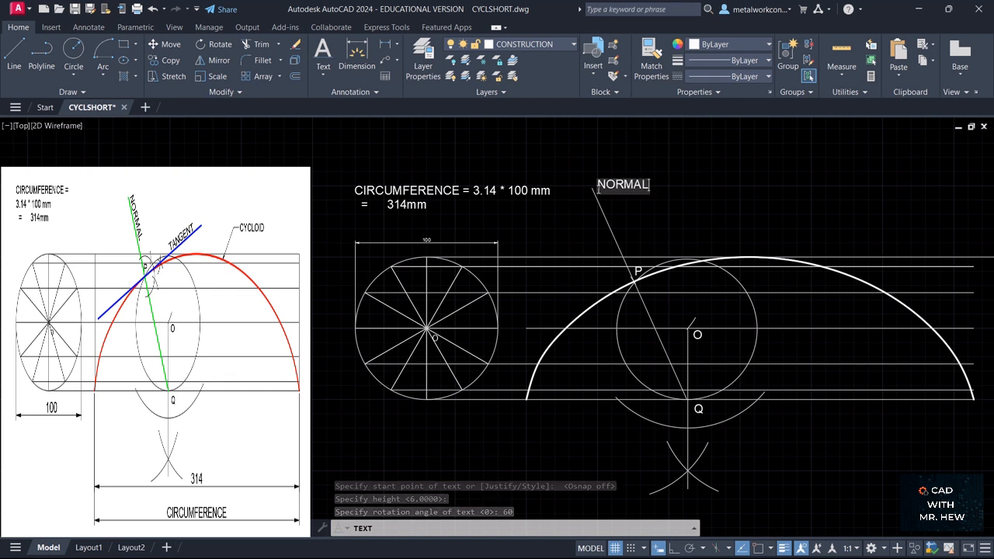
pyautogui.press('Return')
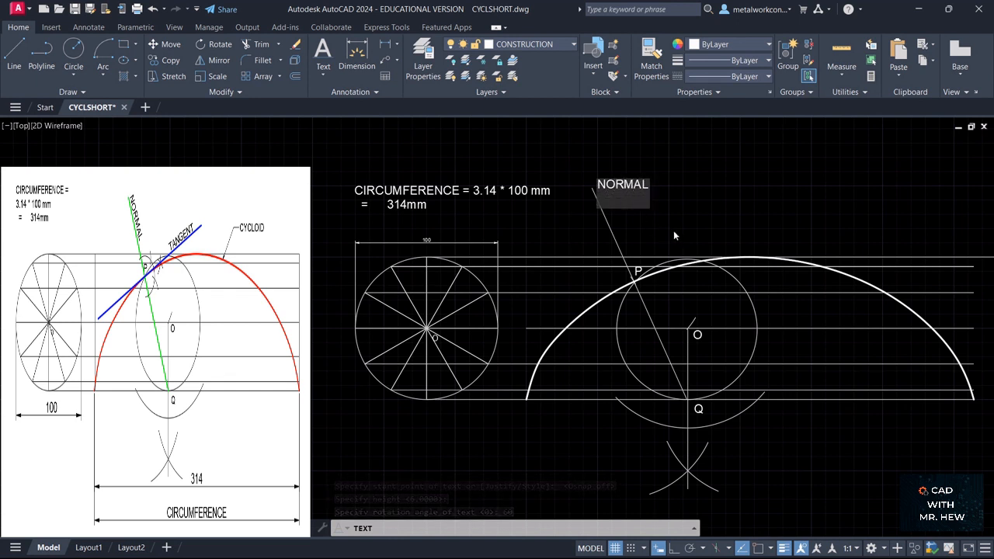
pyautogui.press('Return')
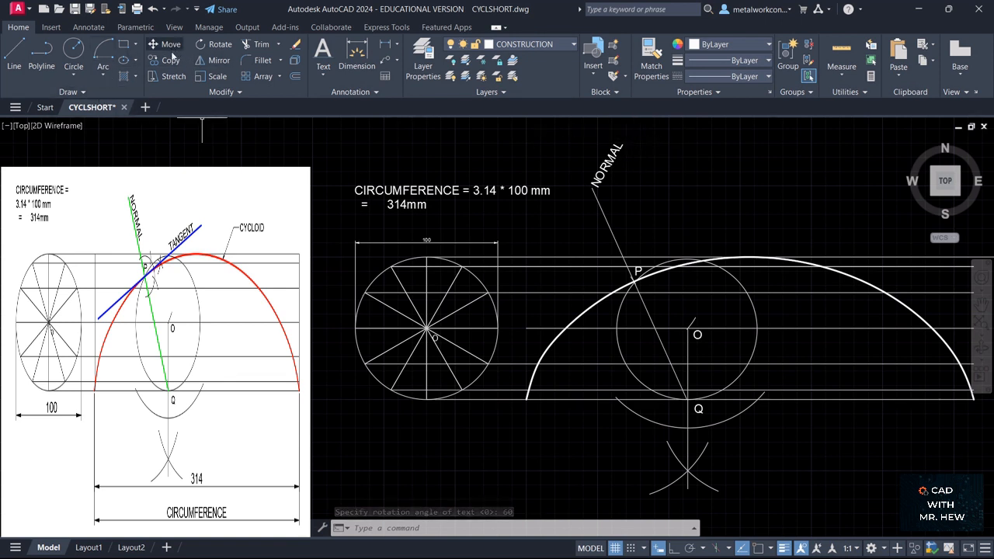
# Rotate the NORMAL text 235 degrees about its lower end so it runs along the normal line
pyautogui.click(220, 44)
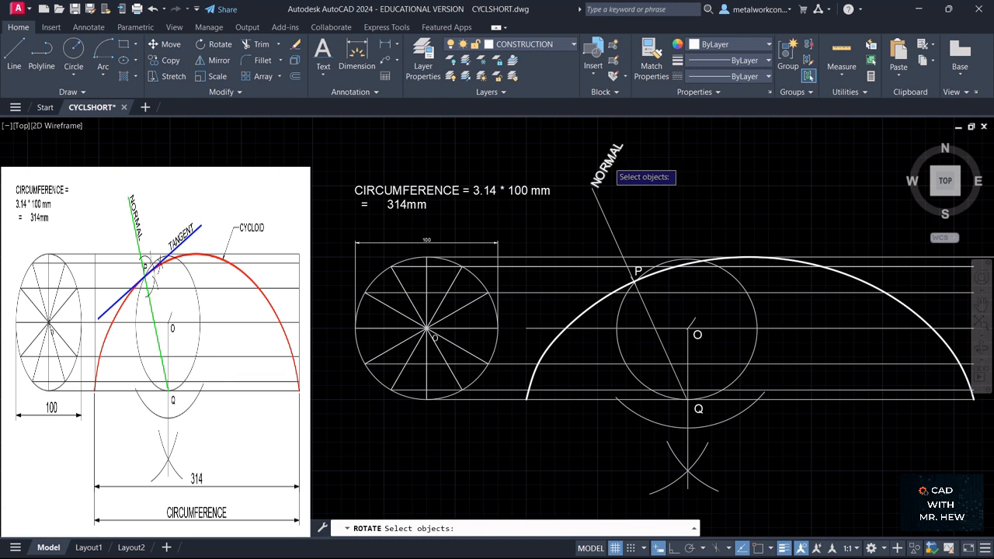
pyautogui.click(609, 168)
pyautogui.press('Return')
pyautogui.press('Return')
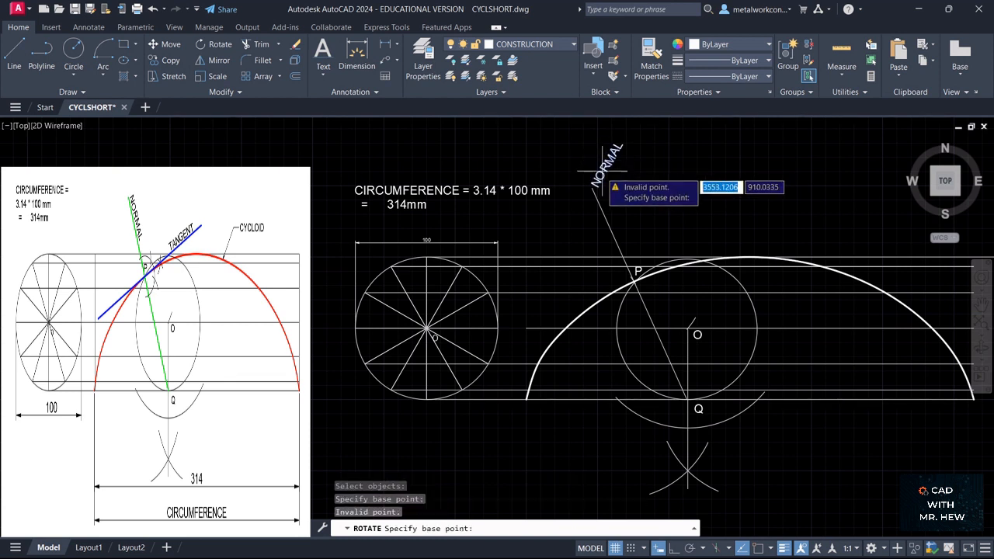
pyautogui.click(596, 188)
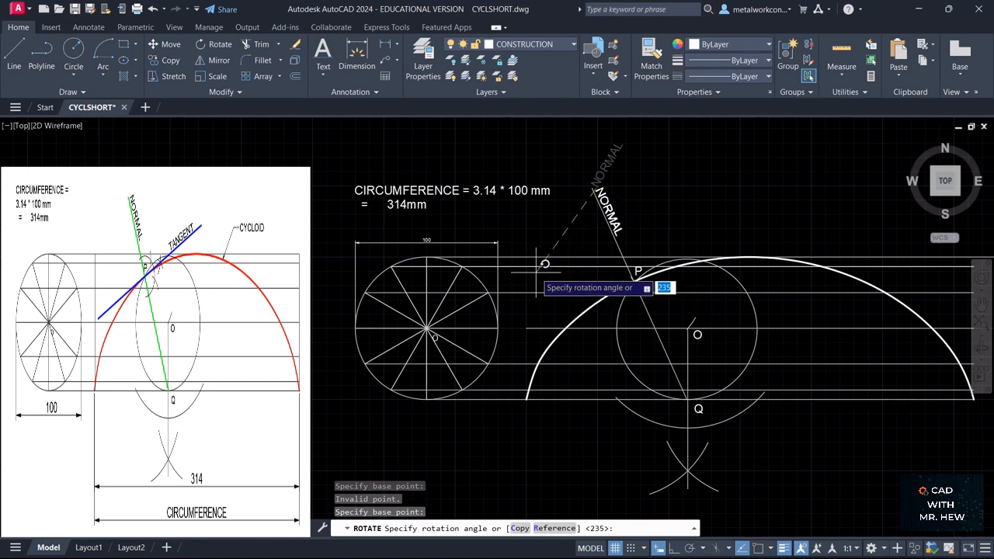
pyautogui.press('Escape')
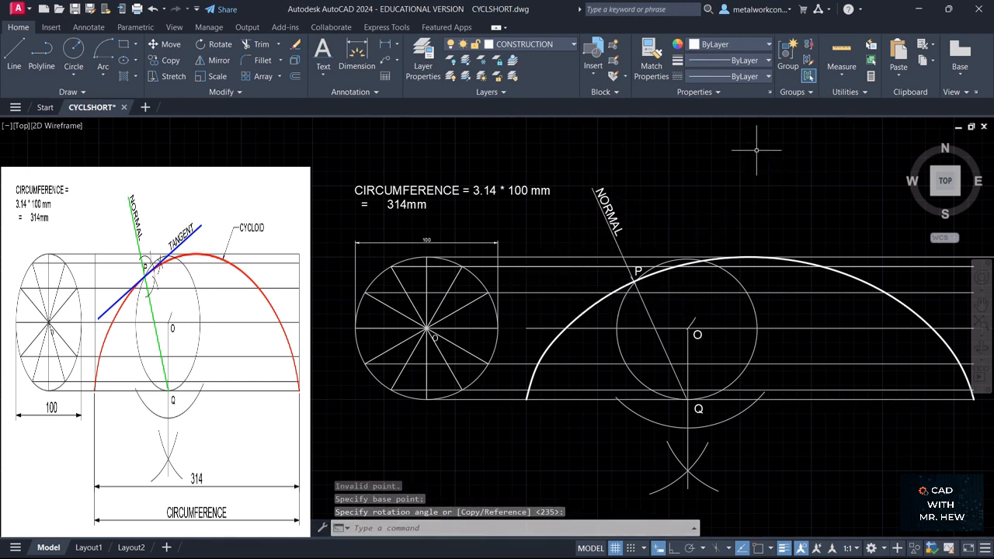
# Move the NORMAL text beside the upper part of the normal line, clear of the line itself
pyautogui.click(165, 44)
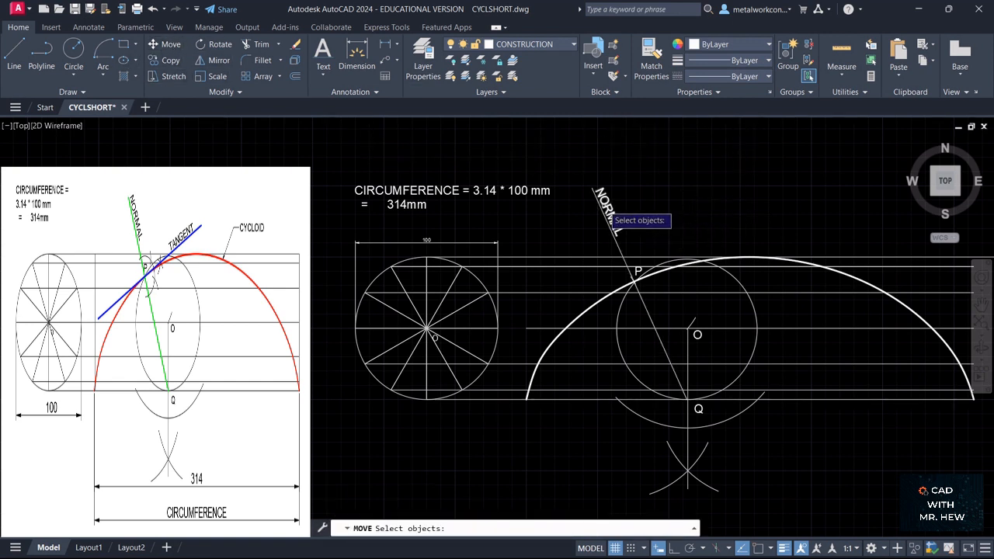
pyautogui.click(609, 215)
pyautogui.press('Return')
pyautogui.click(603, 196)
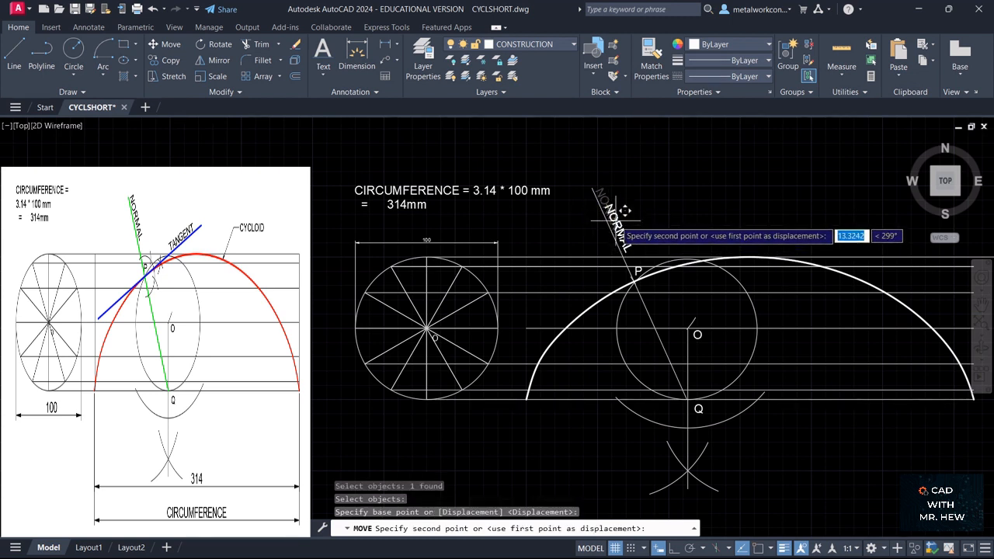
pyautogui.click(625, 211)
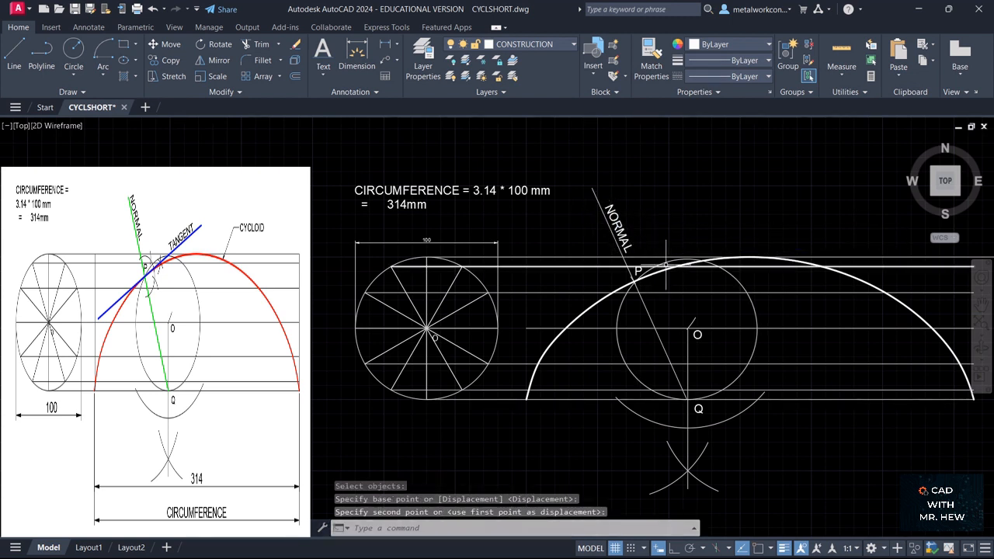
pyautogui.press('Return')
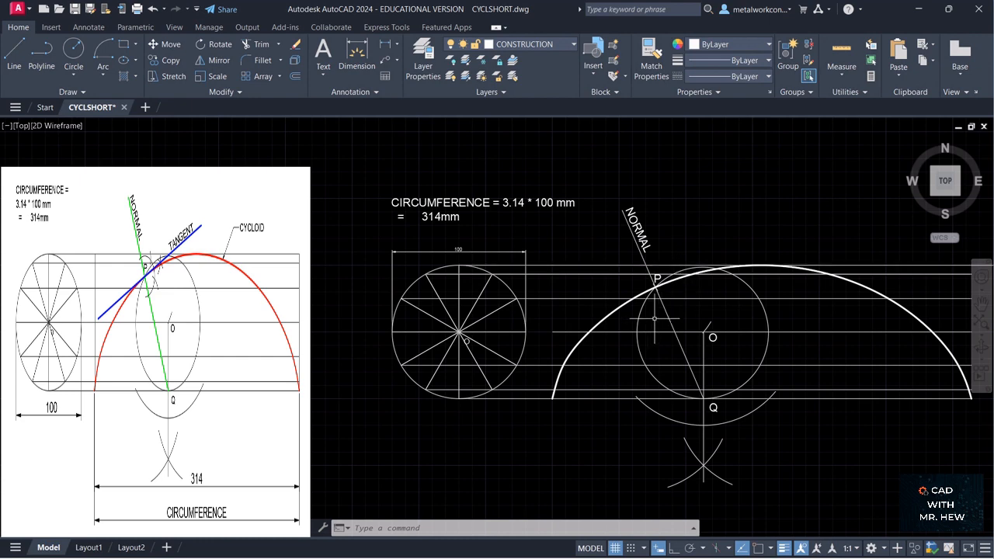
# Draw a Center, Start, End arc of radius 15 centred on P, sweeping from below P to above it across the normal twice
pyautogui.scroll(4, 693, 307)
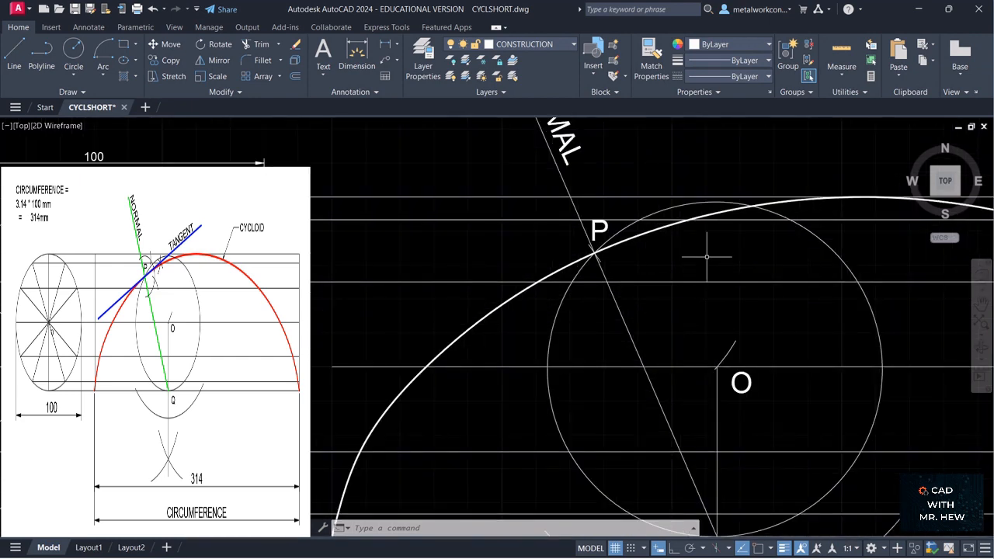
pyautogui.click(982, 304)
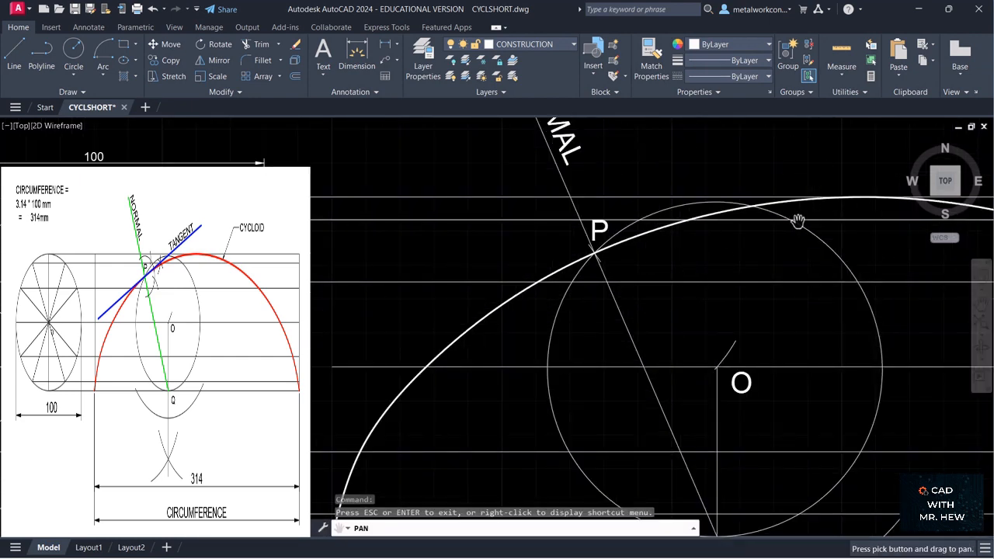
pyautogui.moveTo(797, 222); pyautogui.dragTo(902, 288)
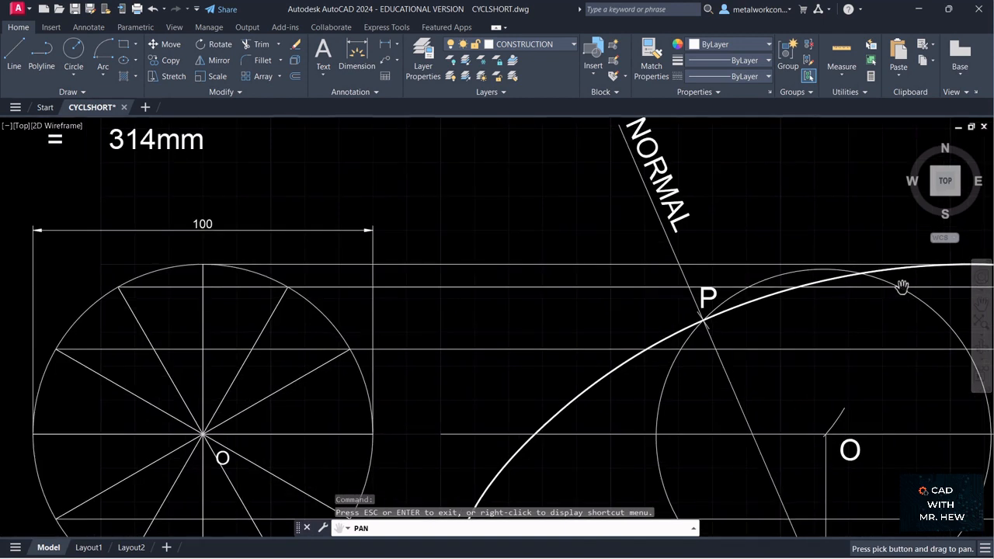
pyautogui.press('Escape')
pyautogui.press('Escape')
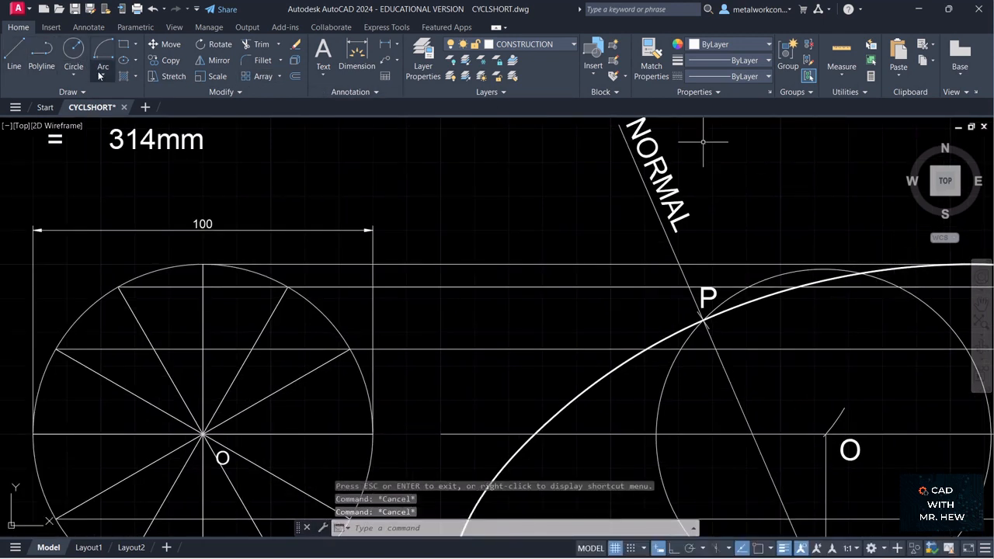
pyautogui.click(103, 76)
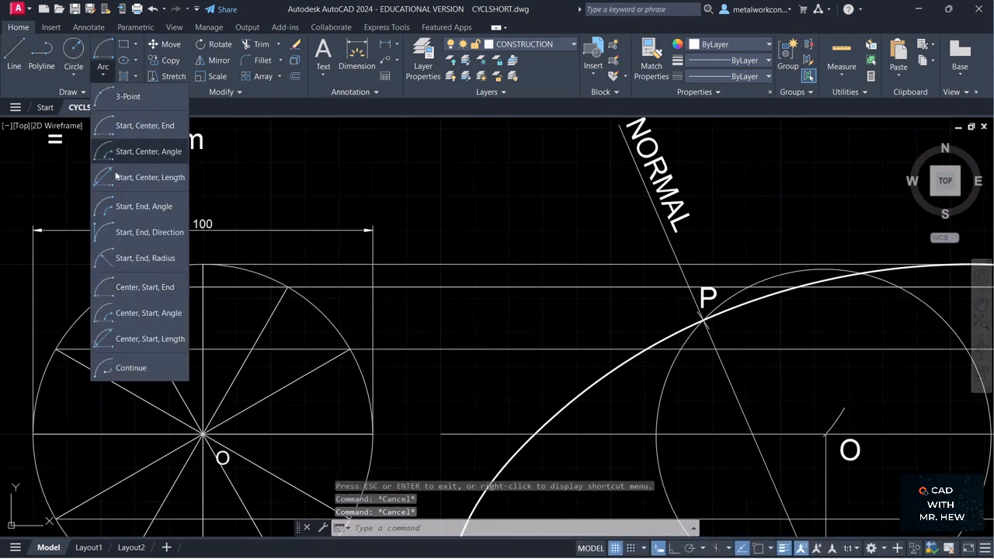
pyautogui.click(136, 286)
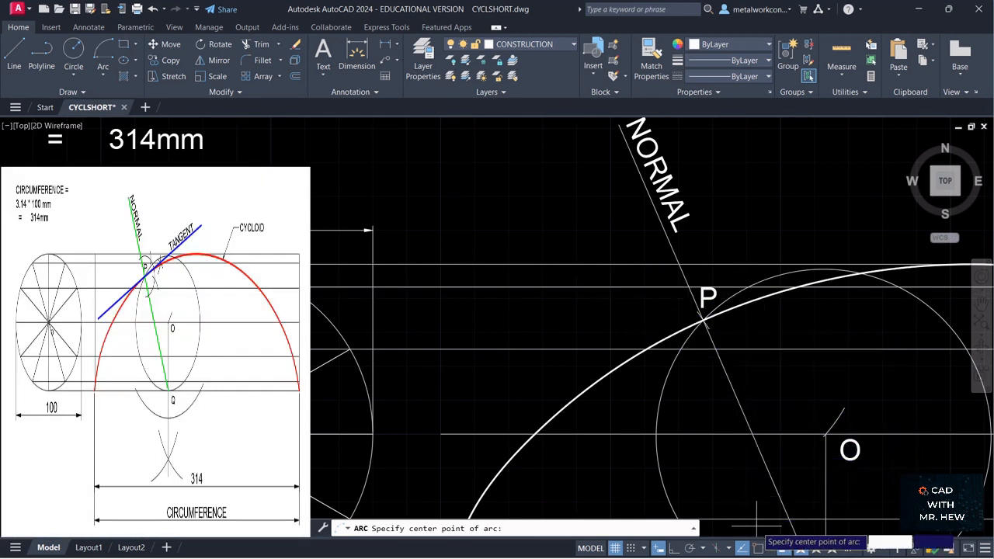
pyautogui.click(704, 320)
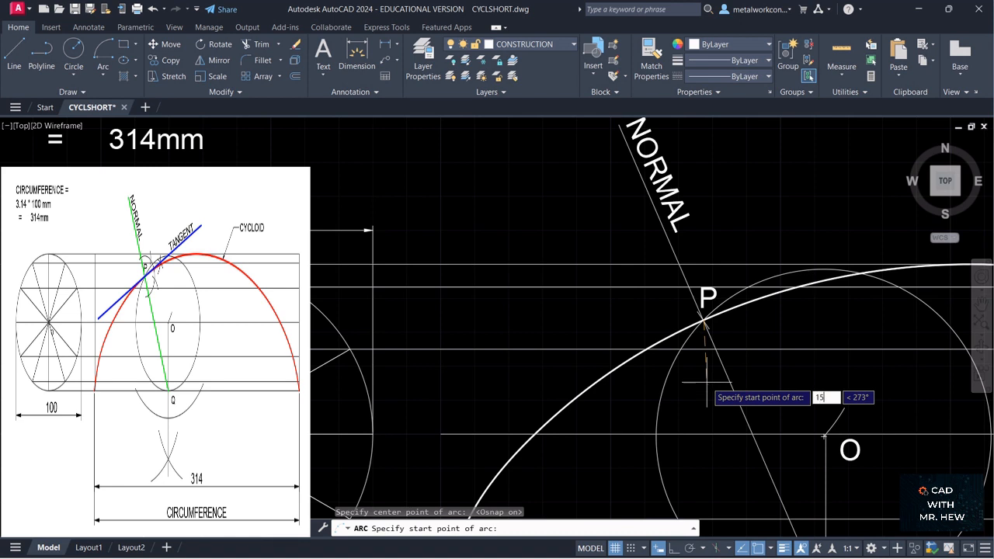
pyautogui.press('Return')
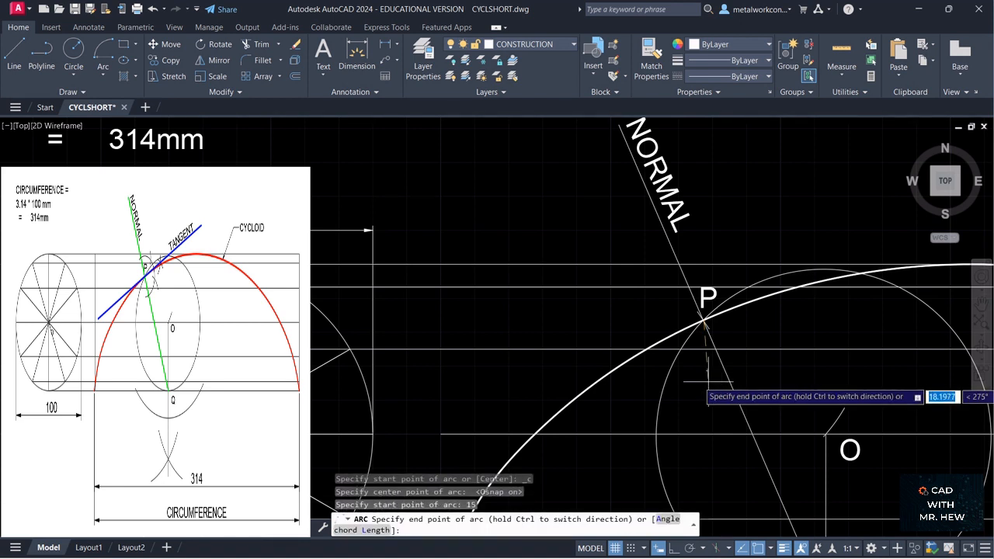
pyautogui.click(655, 260)
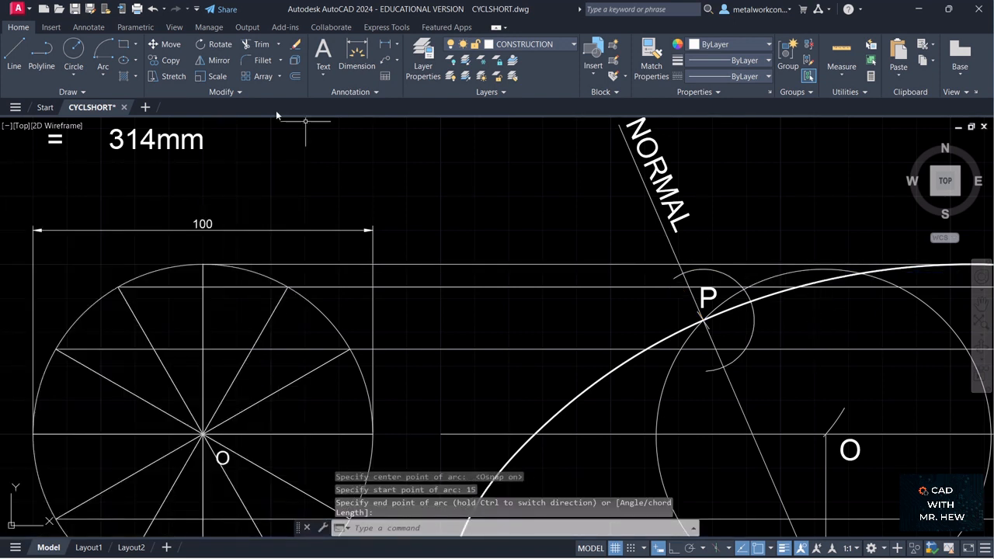
# Draw a short radius 15 arc centred where the arc around P meets the normal below P, cutting that arc on its right side
pyautogui.click(98, 75)
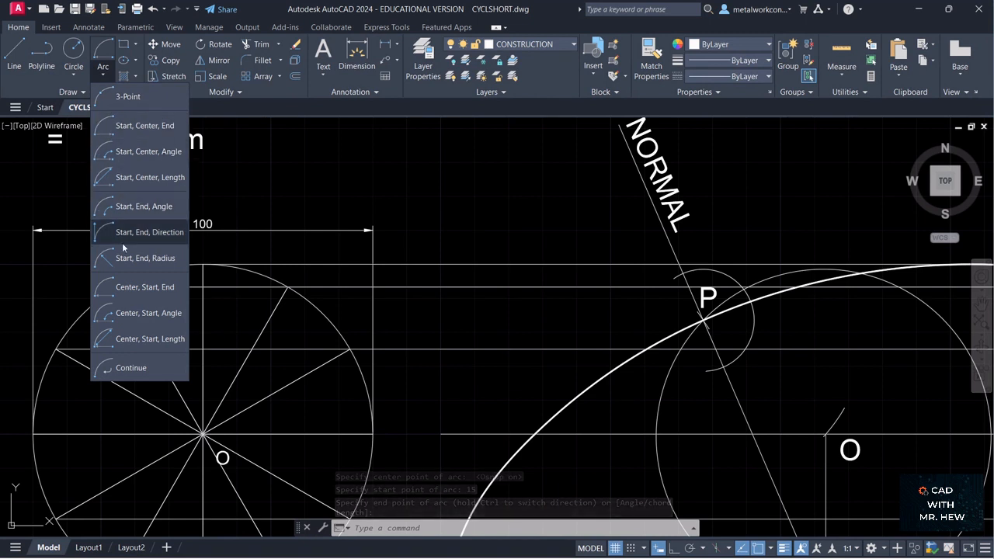
pyautogui.click(133, 287)
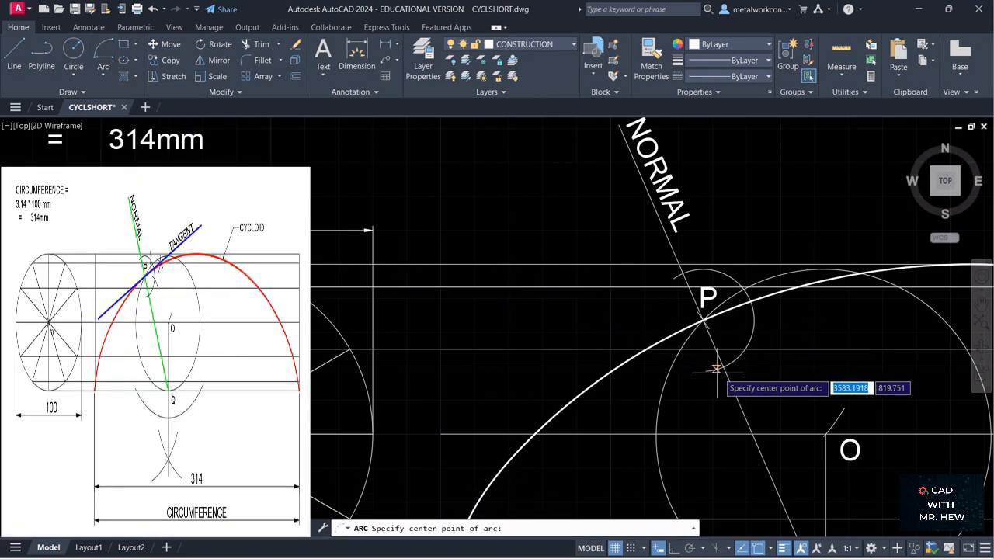
pyautogui.click(719, 367)
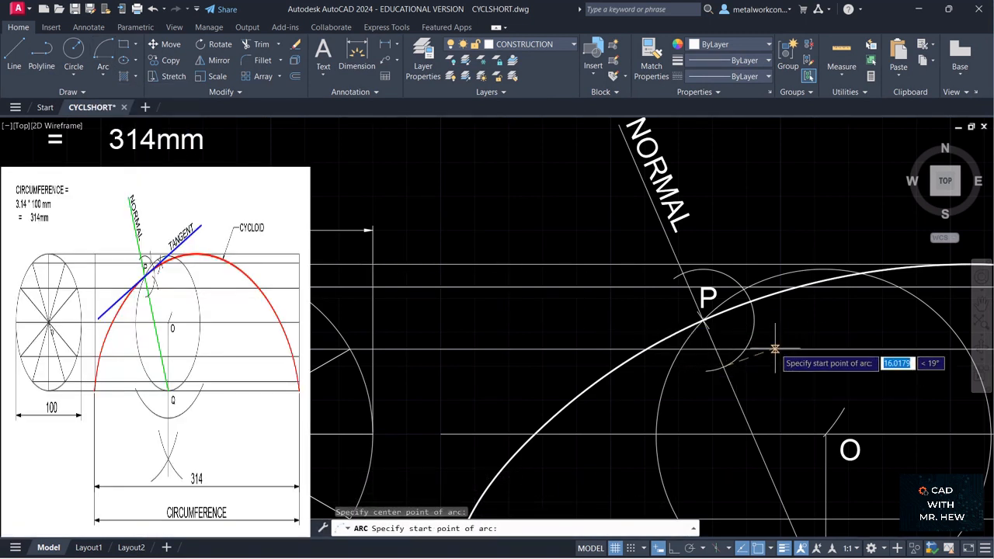
pyautogui.press('Return')
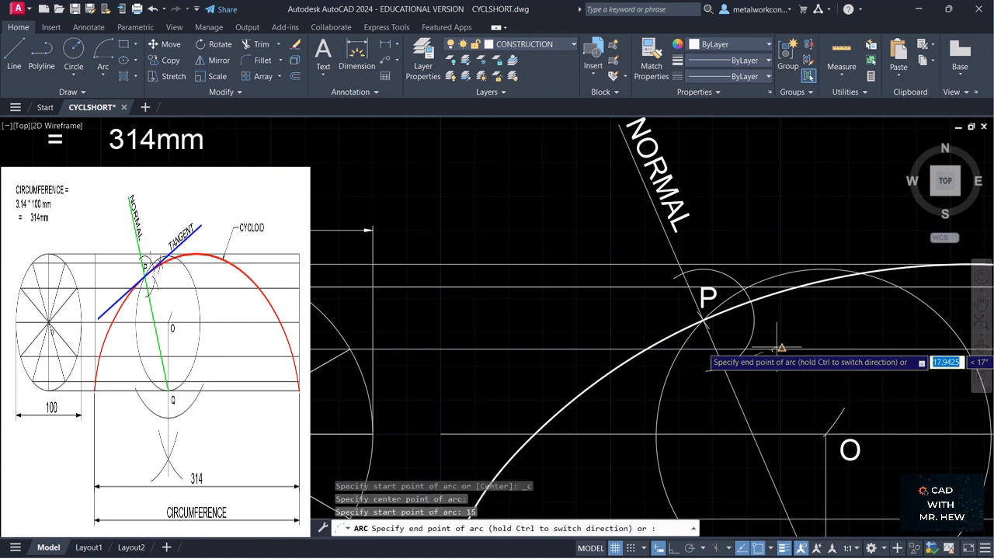
pyautogui.click(745, 315)
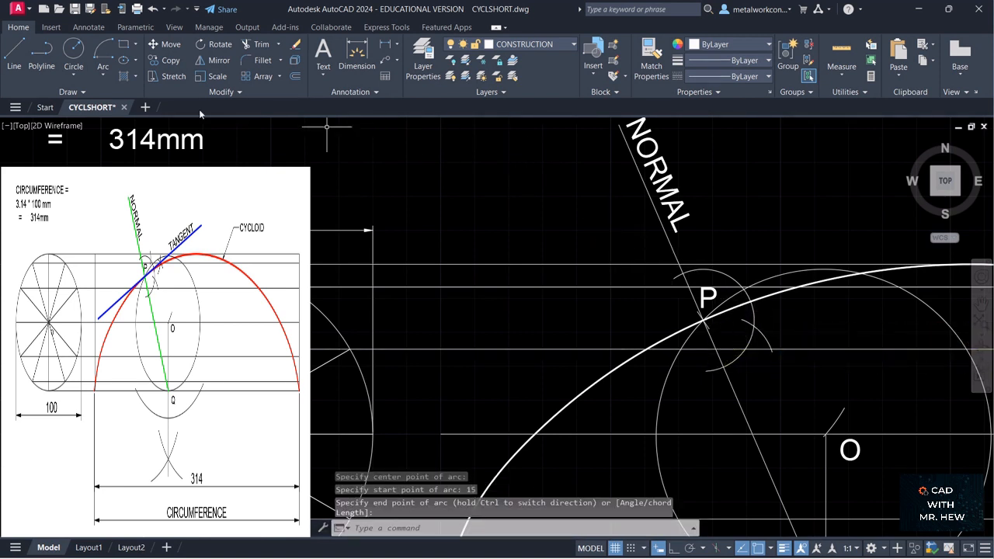
# Draw a short radius 15 arc centred where the arc around P meets the normal above P, cutting that arc on its upper right
pyautogui.click(103, 75)
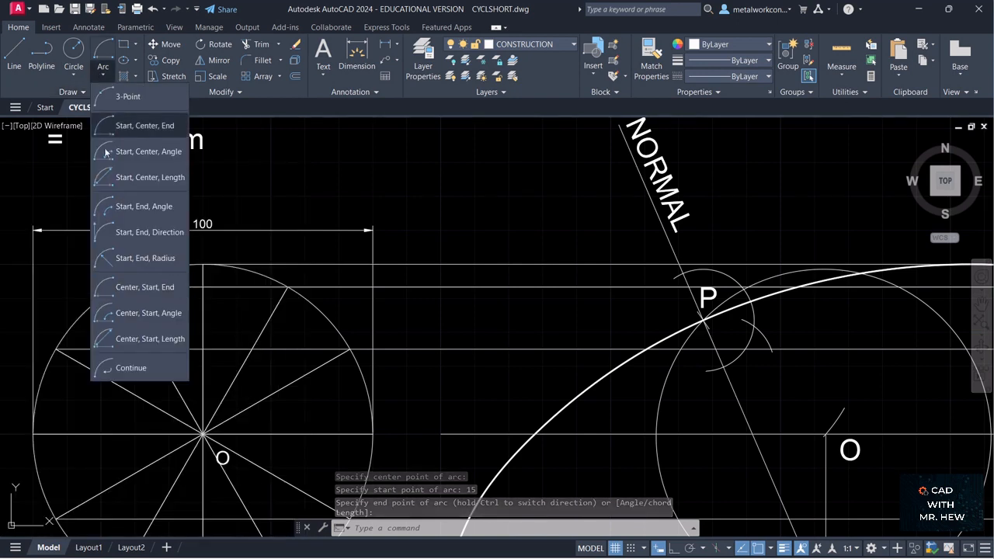
pyautogui.click(143, 289)
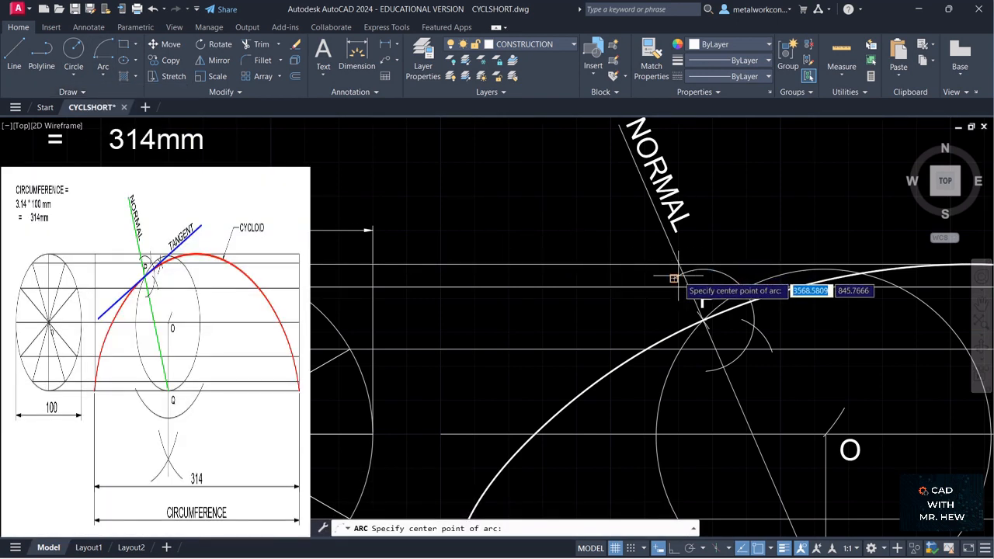
pyautogui.click(683, 274)
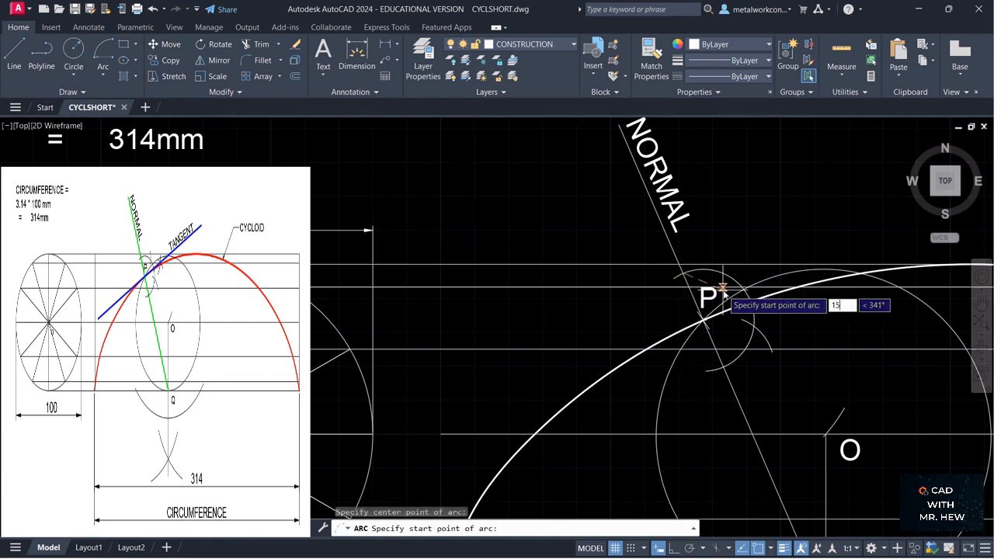
pyautogui.press('Return')
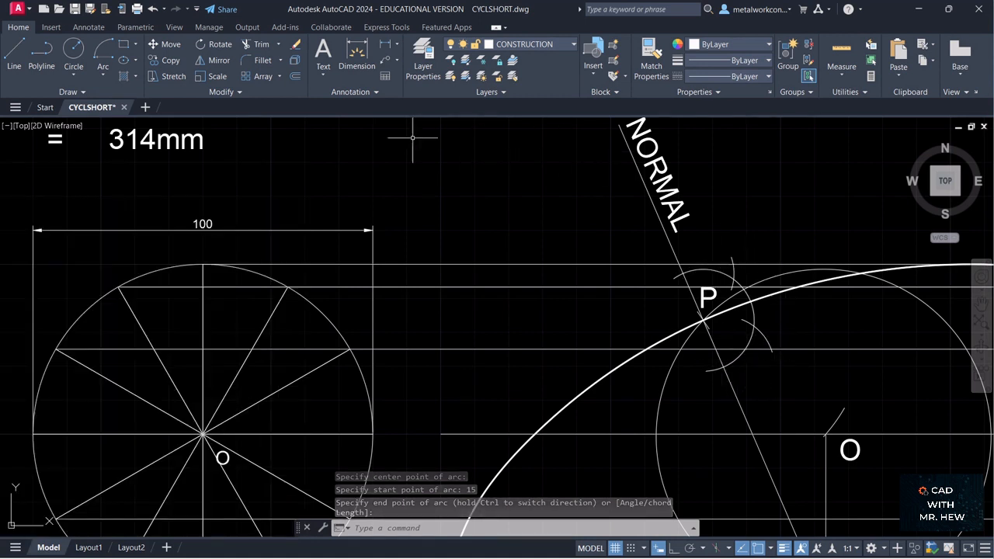
# Draw a short radius 15 arc up and right of P, centred on the lower cut mark on the arc around P
pyautogui.click(102, 76)
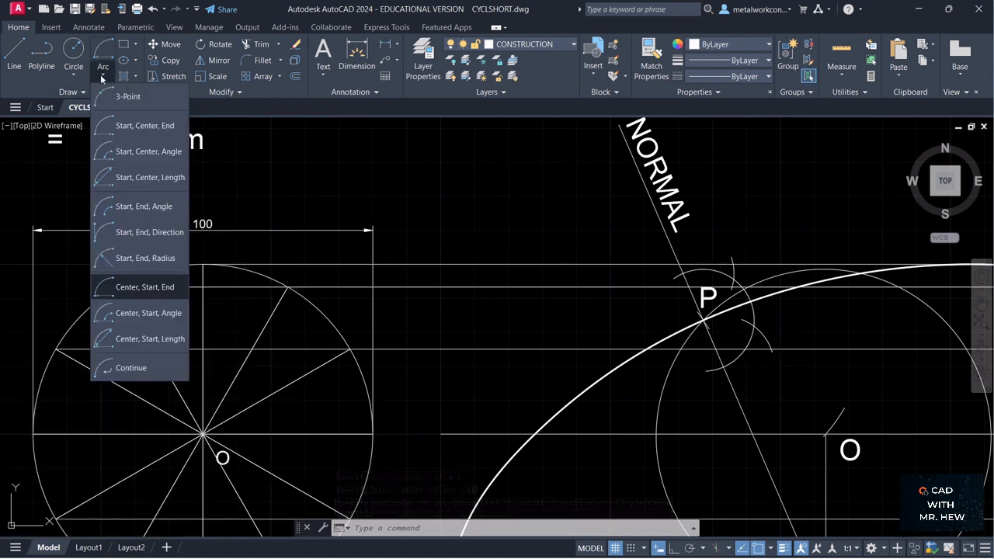
pyautogui.click(144, 286)
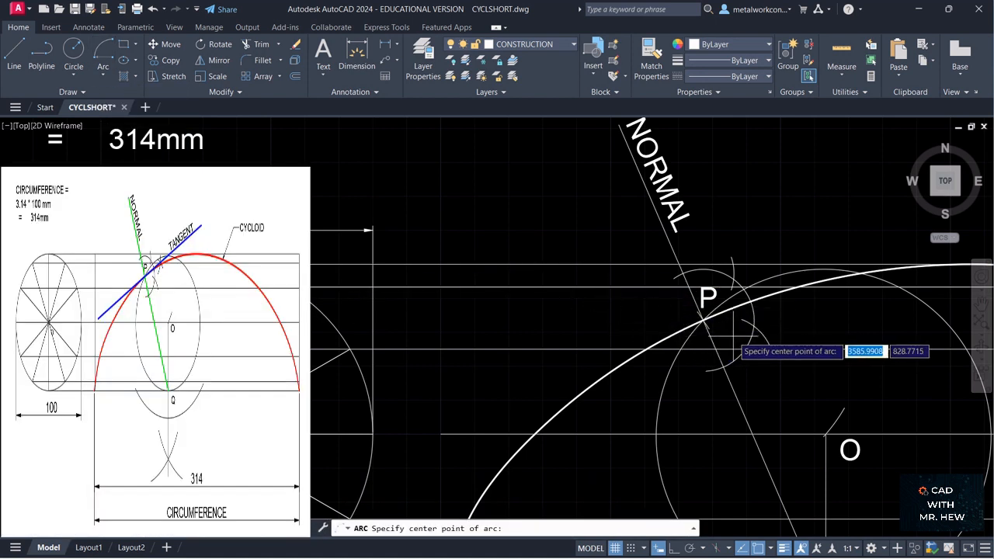
pyautogui.click(707, 319)
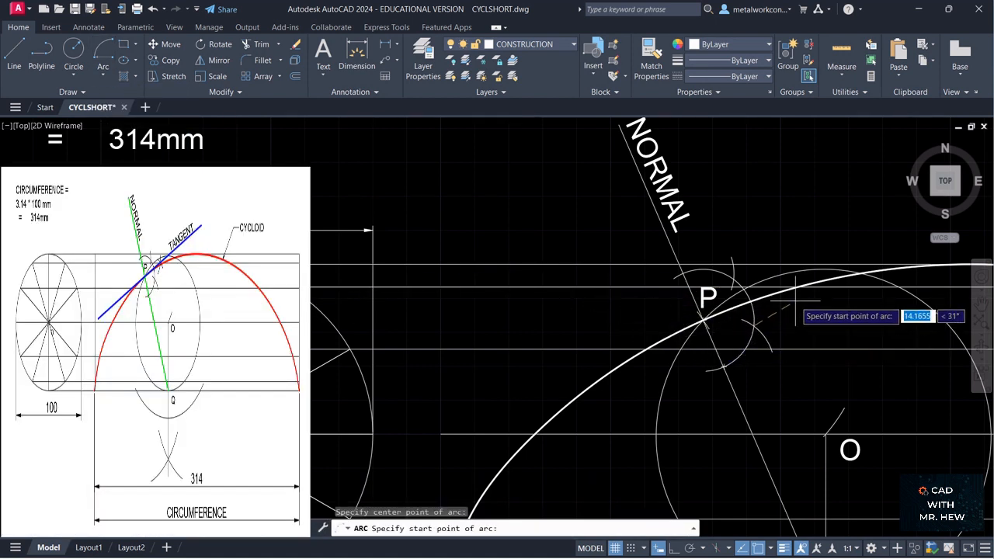
pyautogui.press('Return')
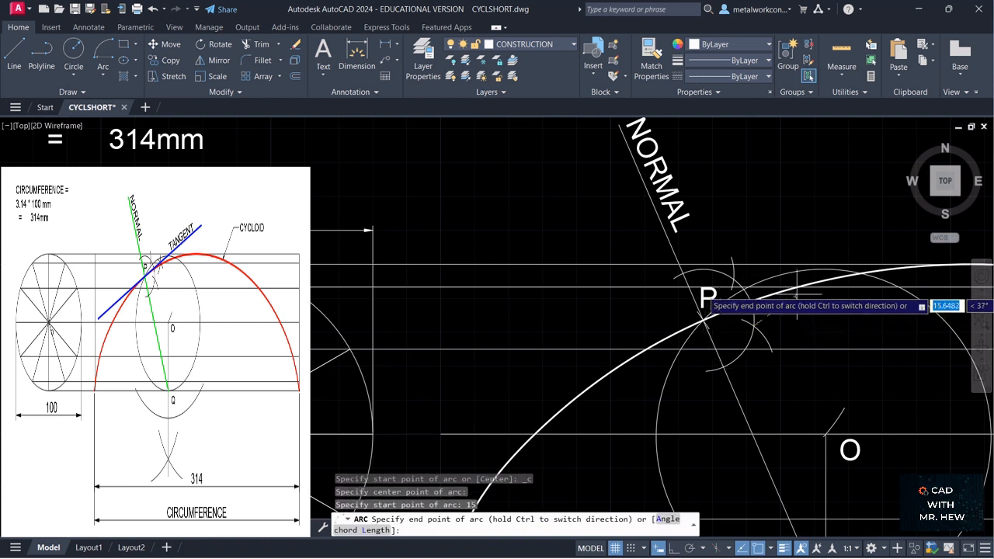
pyautogui.click(755, 293)
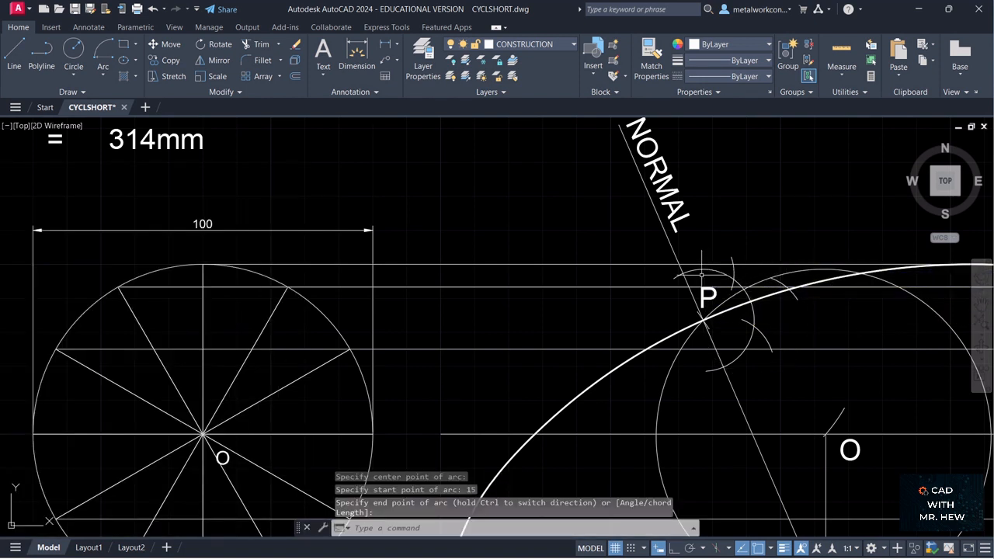
# Draw a radius 15 Center, Start, End arc centred on the upper cut mark, crossing the short arc up and right of P
pyautogui.click(107, 76)
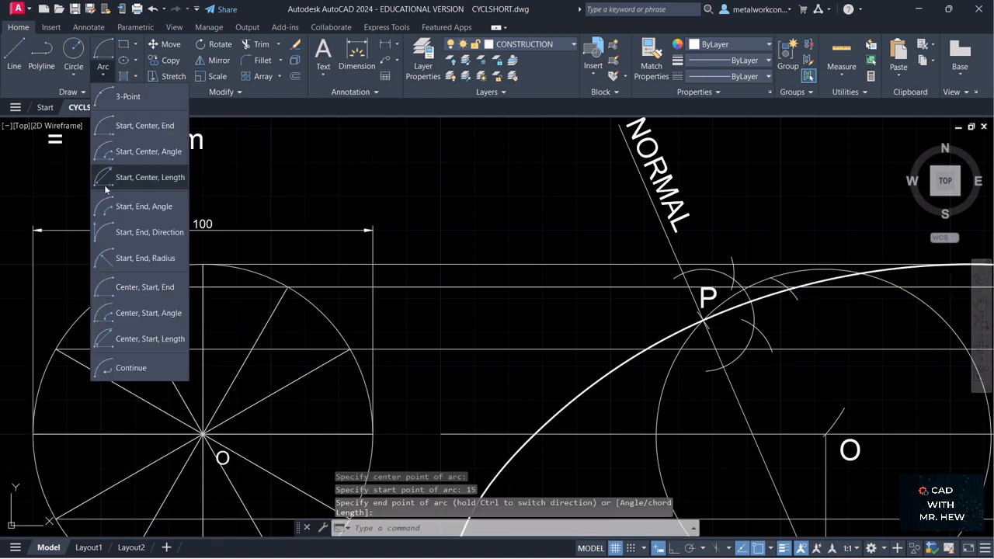
pyautogui.click(116, 286)
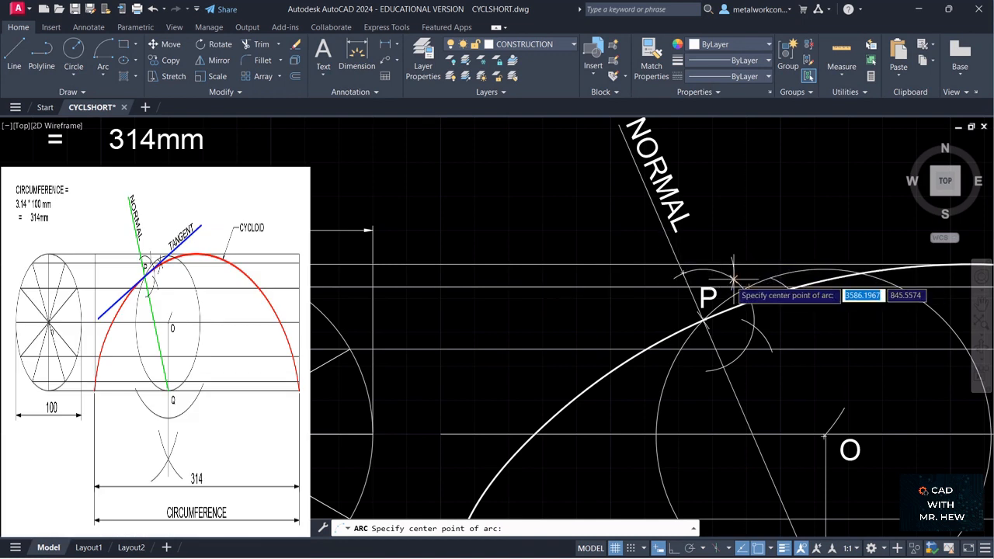
pyautogui.click(733, 279)
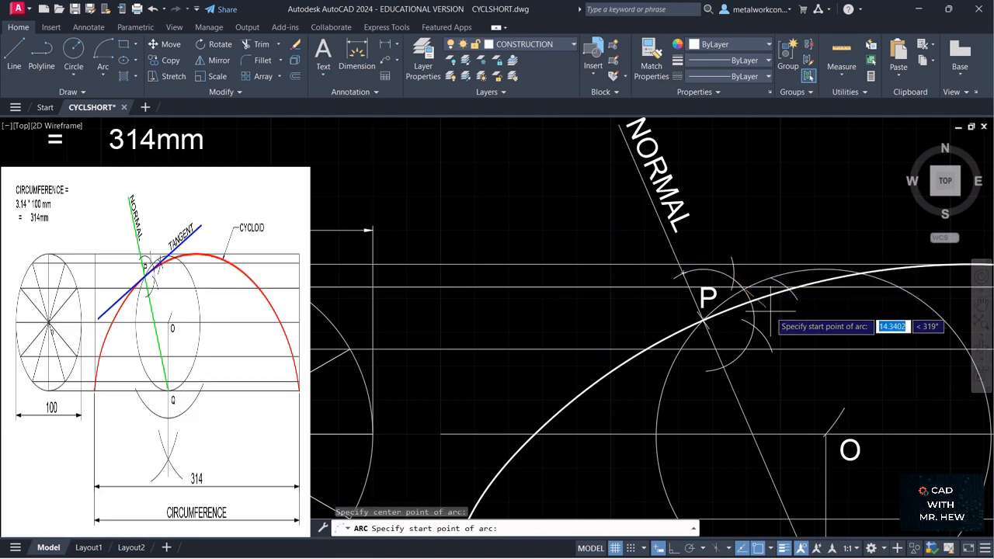
pyautogui.press('Return')
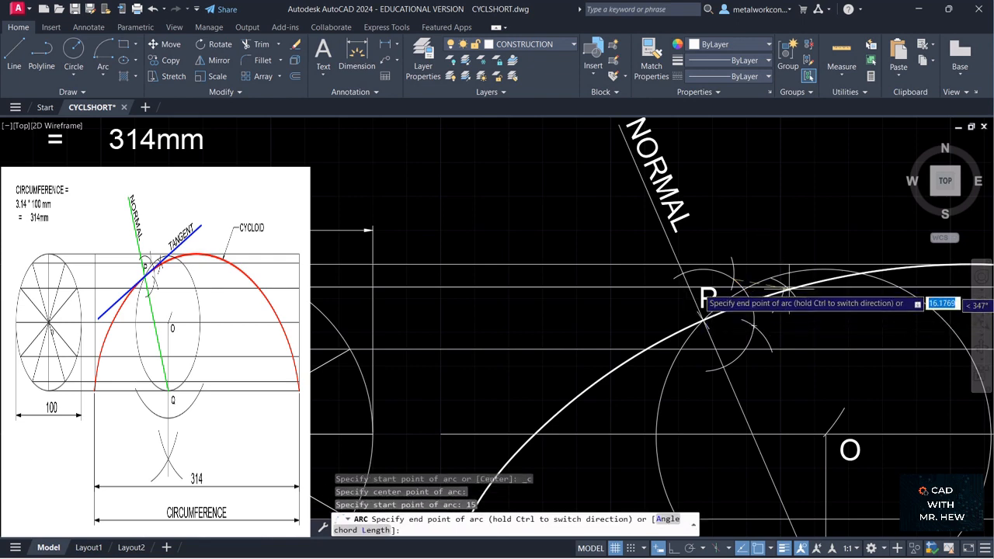
pyautogui.click(793, 264)
pyautogui.scroll(3, 823, 322)
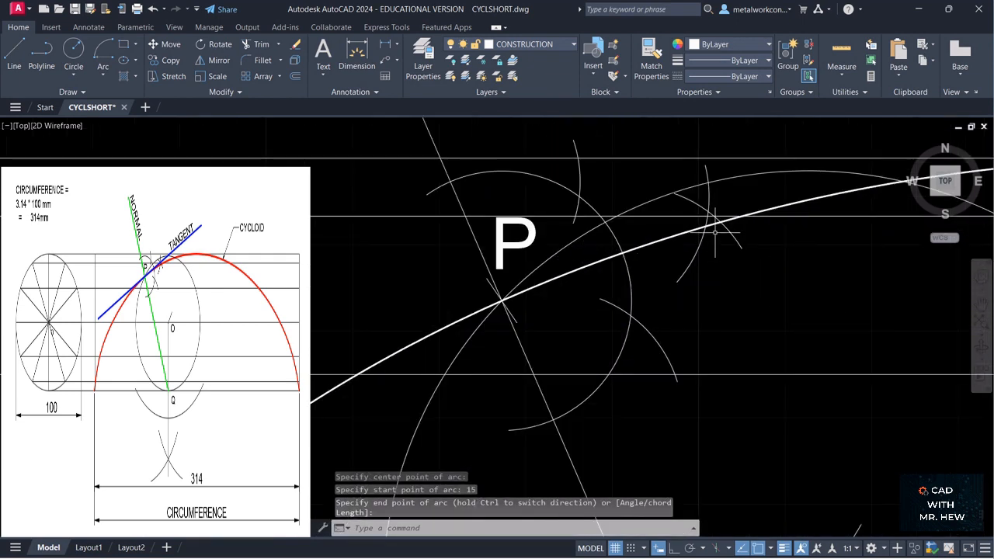
# Draw the tangent as a line from the crossing of the two short arcs to point P
pyautogui.click(981, 303)
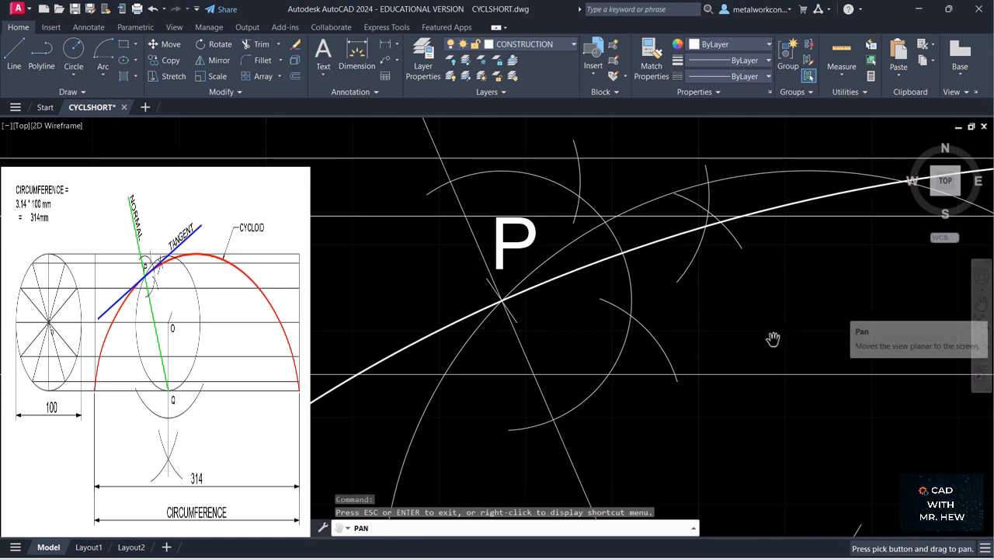
pyautogui.moveTo(772, 339); pyautogui.dragTo(864, 332)
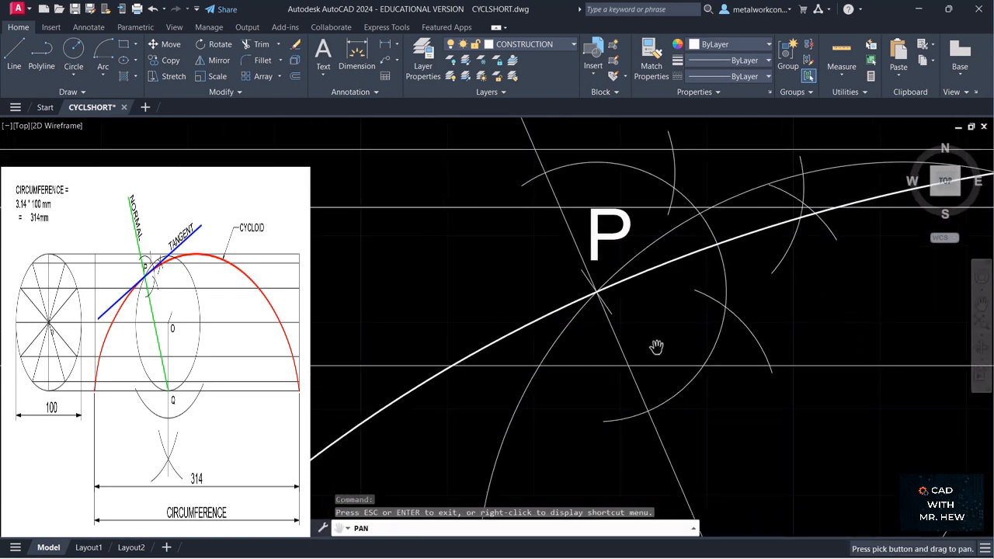
pyautogui.click(14, 59)
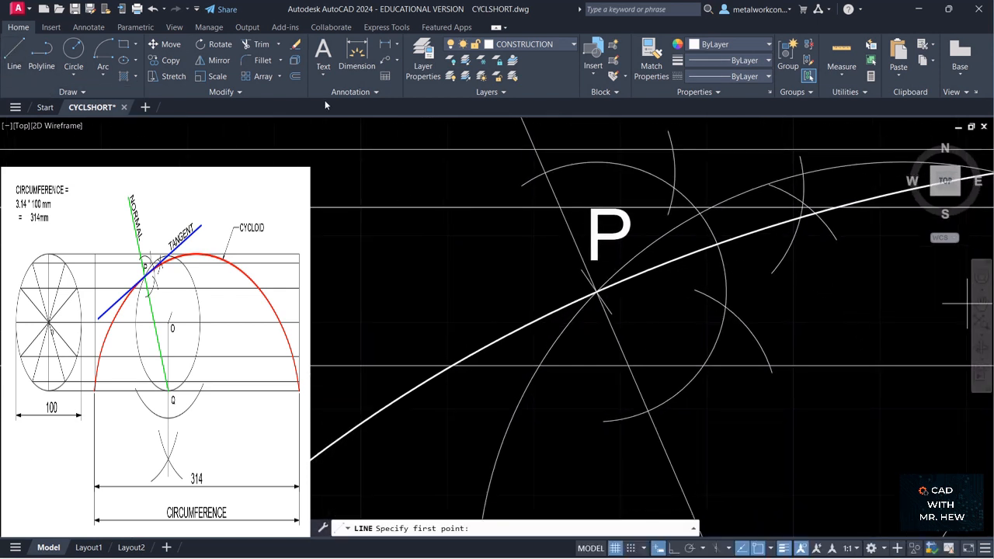
pyautogui.click(802, 207)
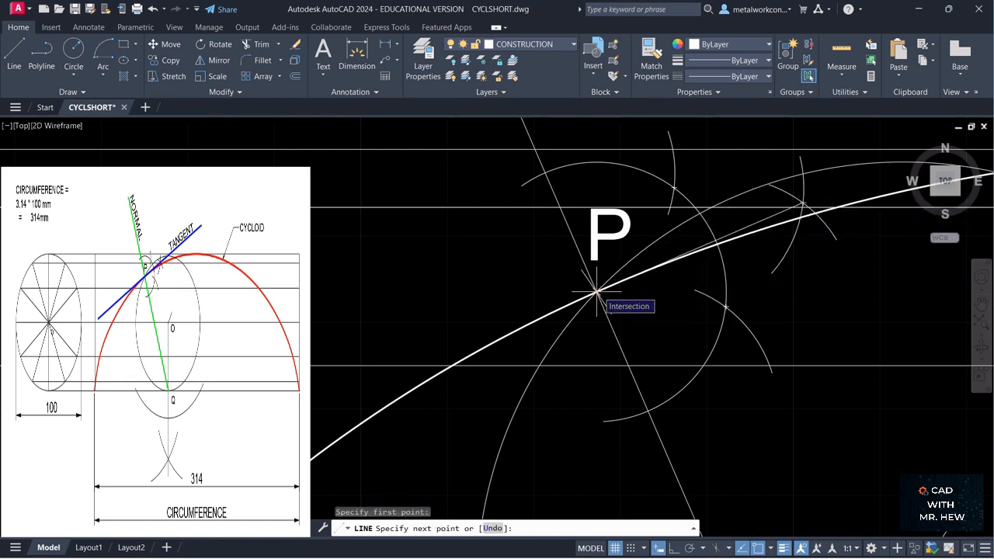
pyautogui.click(597, 292)
pyautogui.press('Return')
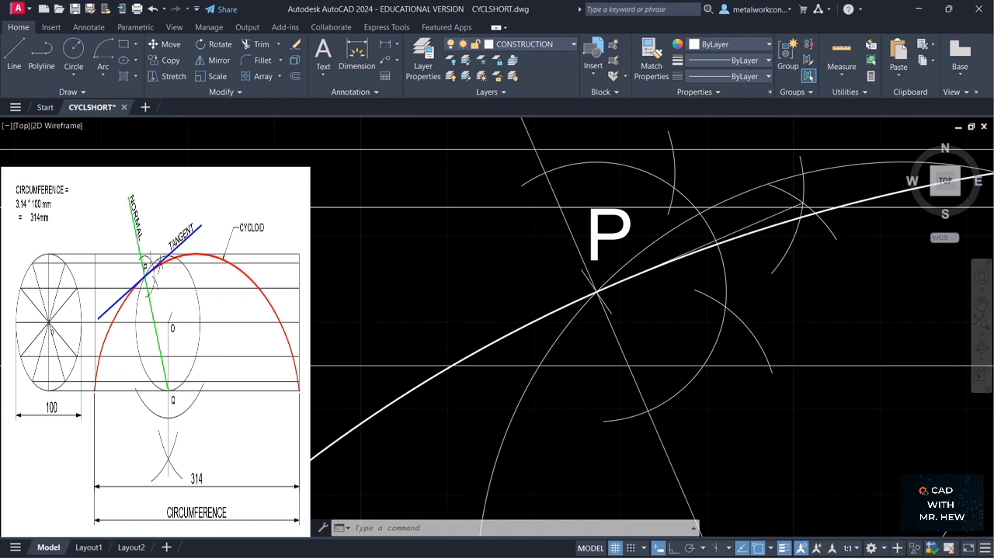
pyautogui.press('Escape')
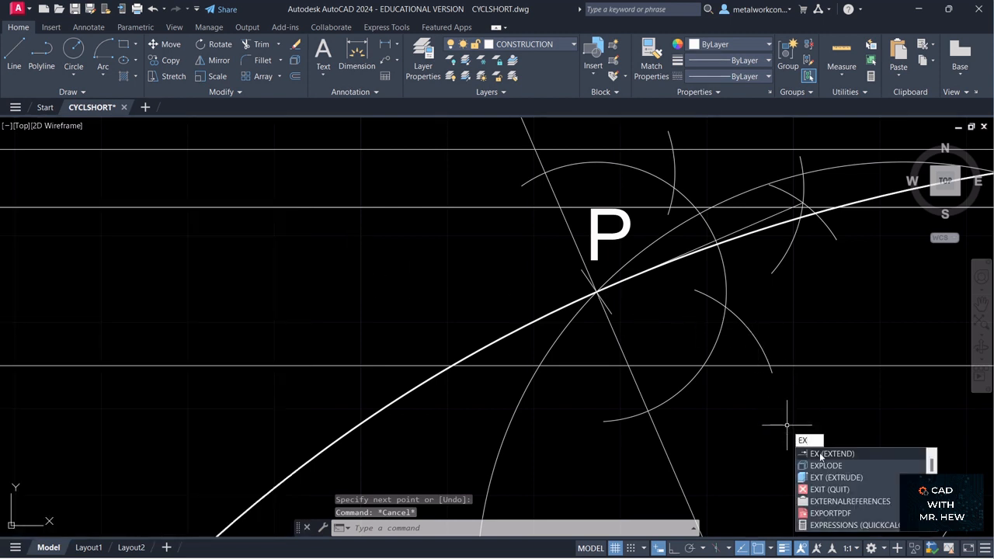
# Extend the tangent line through P toward the lower left until it meets the 100 mm circle
pyautogui.click(823, 454)
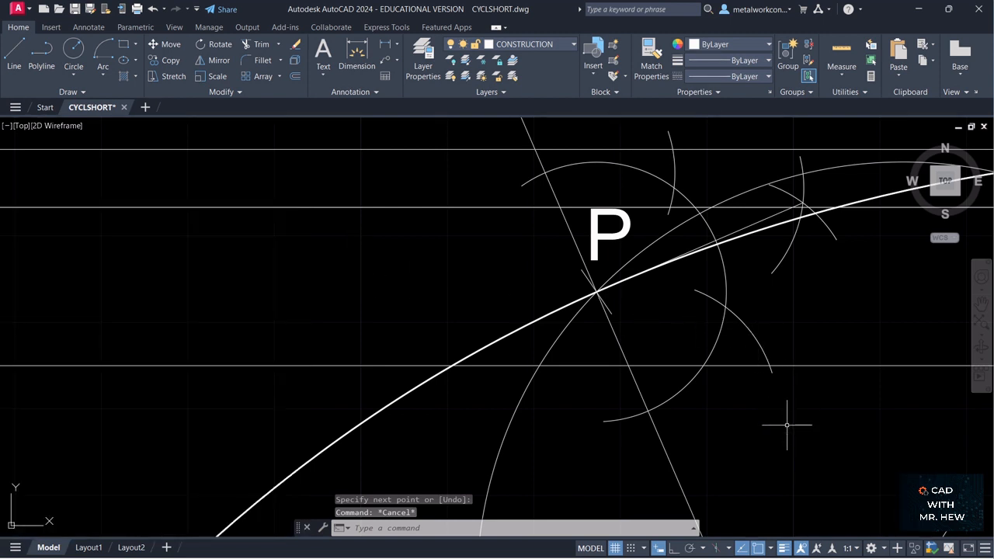
pyautogui.click(701, 246)
pyautogui.scroll(-1, 496, 331)
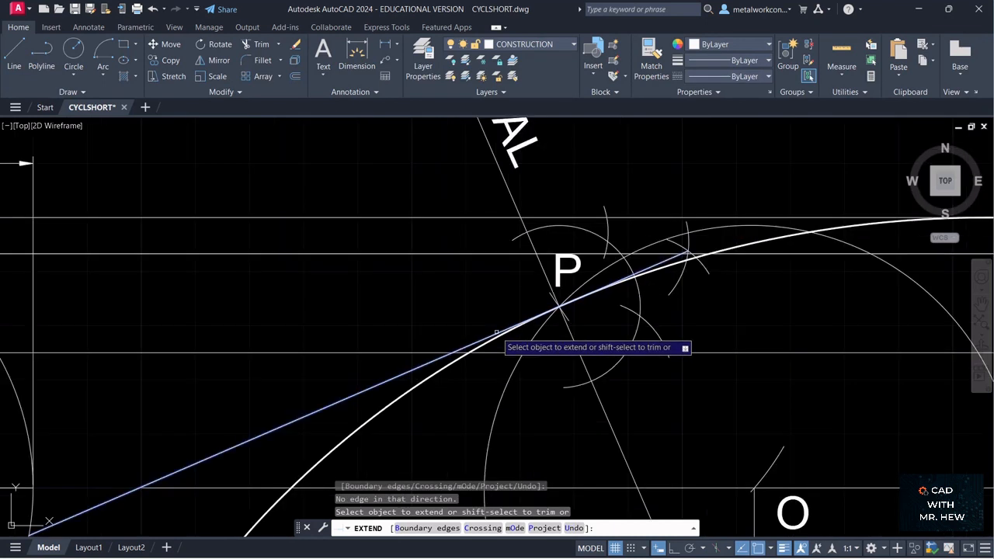
pyautogui.click(497, 334)
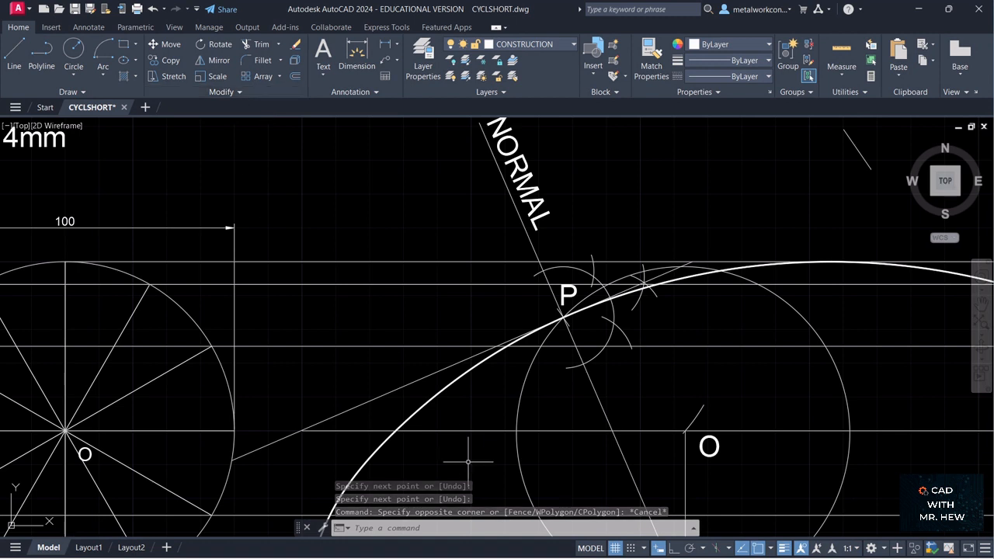
# Break the tangent line at a point near its lower-left end, just above the horizontal centre line
pyautogui.click(238, 91)
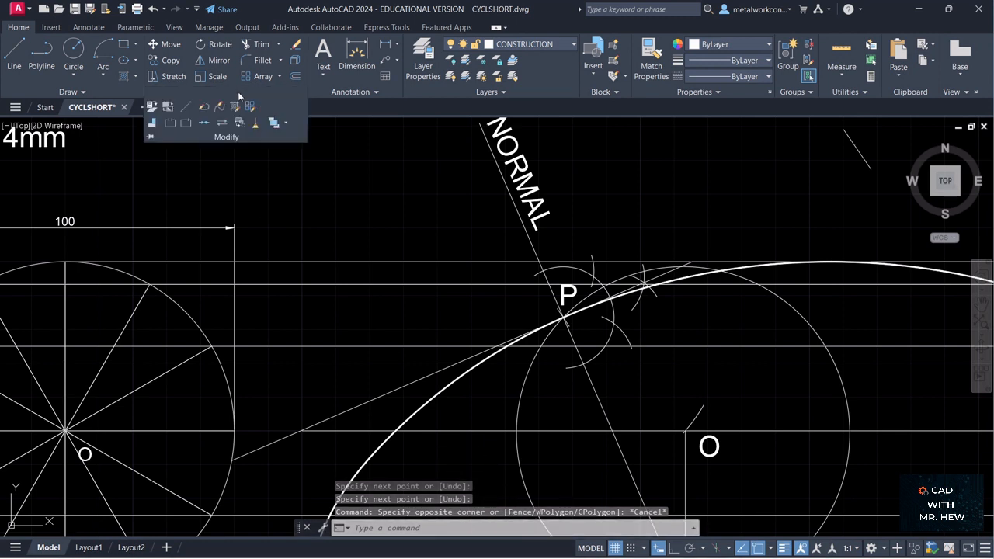
pyautogui.click(187, 122)
pyautogui.click(418, 381)
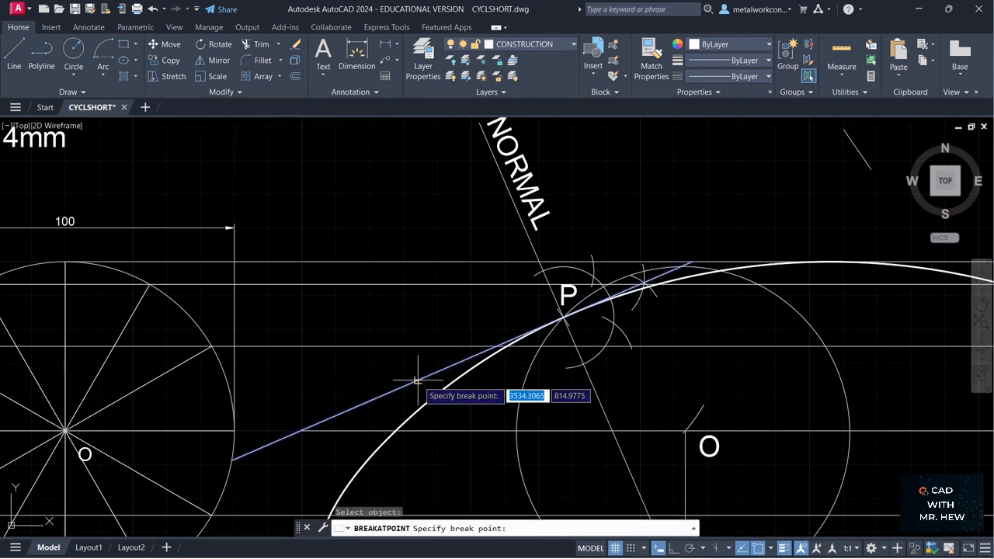
pyautogui.click(418, 381)
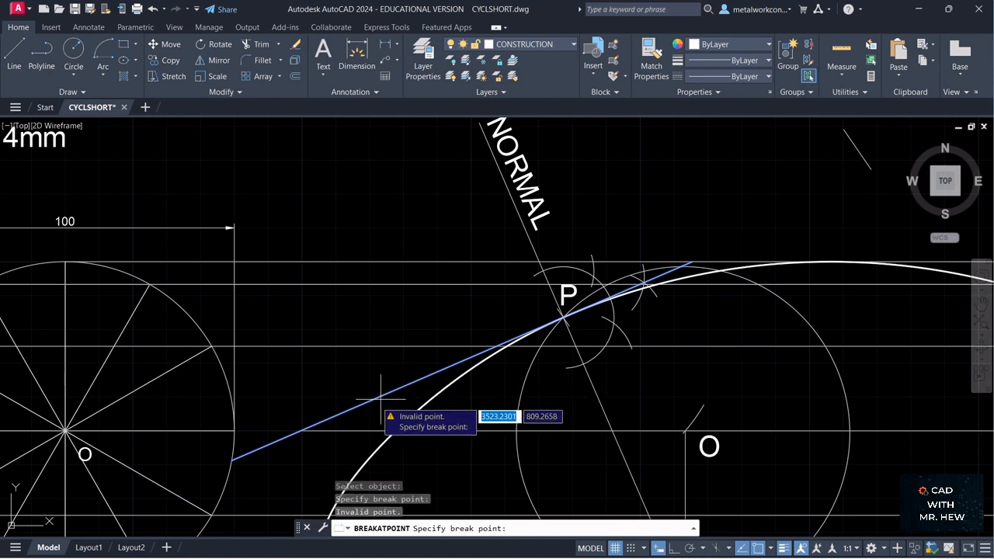
pyautogui.click(322, 424)
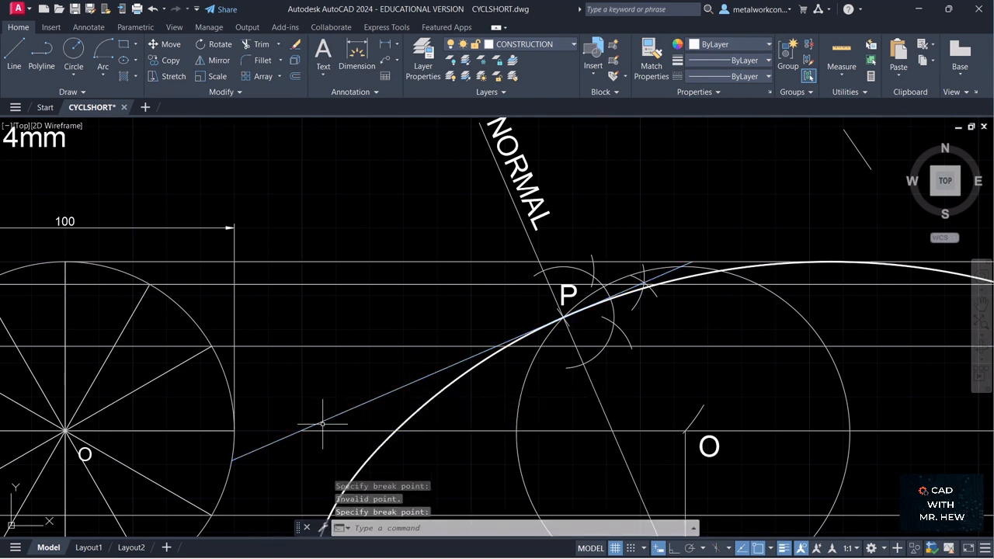
pyautogui.press('Return')
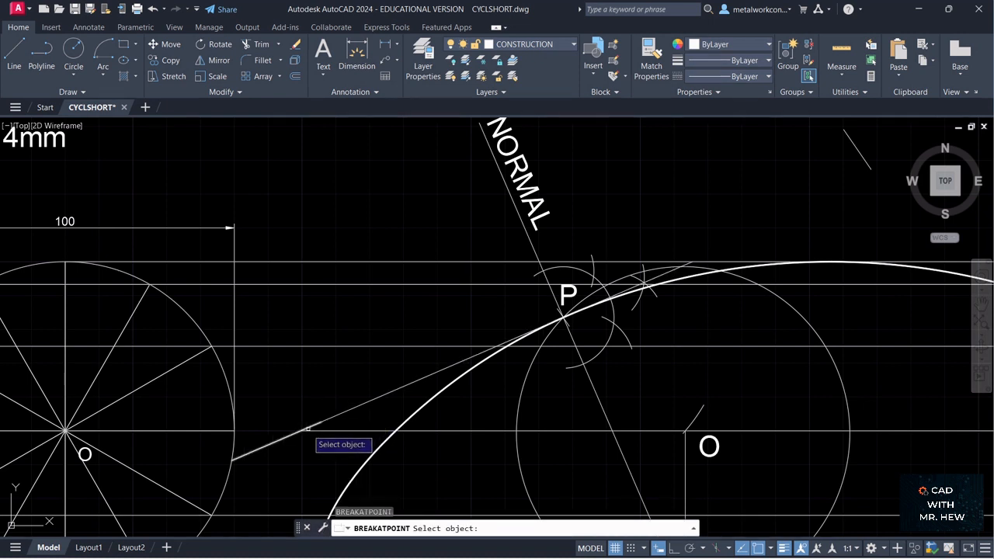
pyautogui.click(305, 430)
pyautogui.press('Escape')
pyautogui.press('Escape')
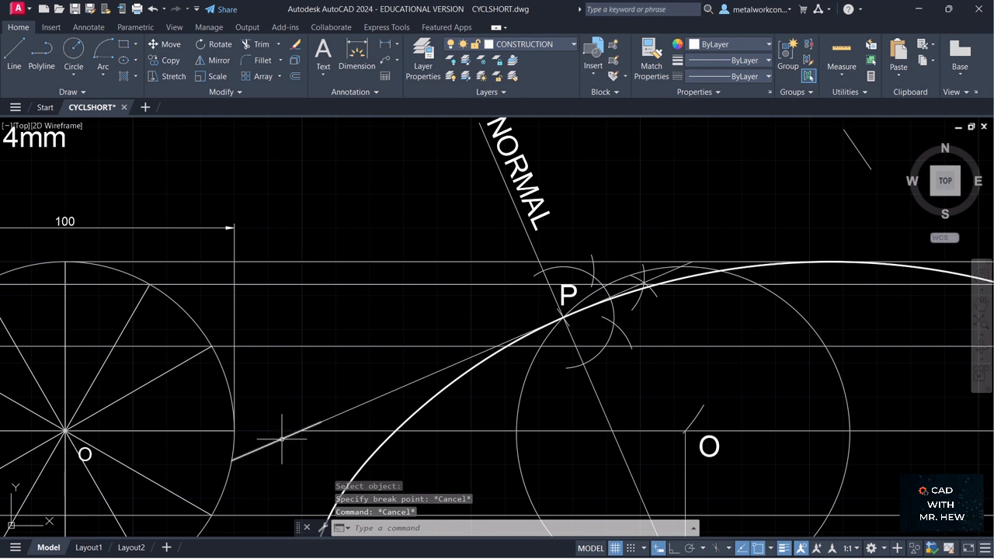
# Delete the short broken-off piece of the tangent line next to the 100 mm circle
pyautogui.click(282, 440)
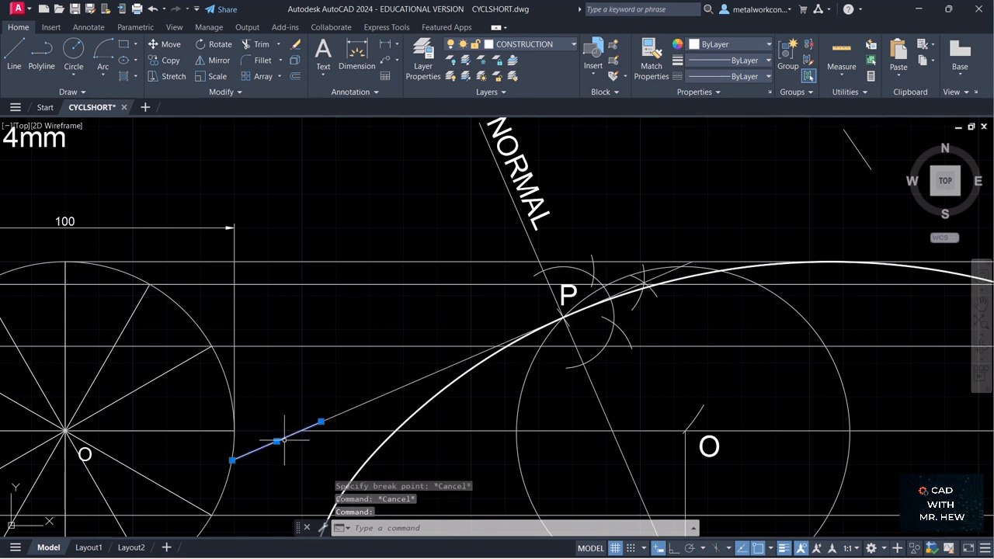
pyautogui.press('Delete')
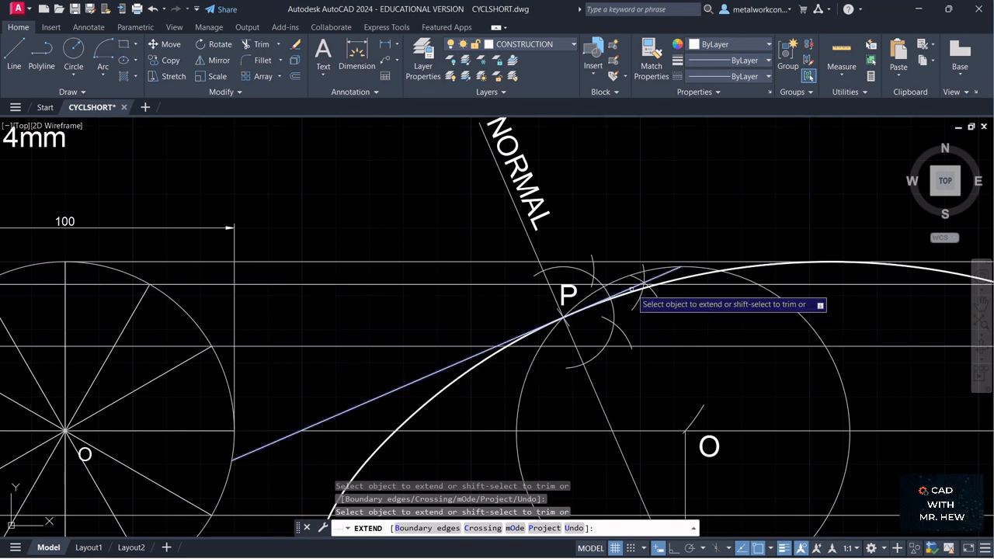
# Extend the upper end of the tangent line to the topmost horizontal line and leave the Extend command
pyautogui.click(683, 265)
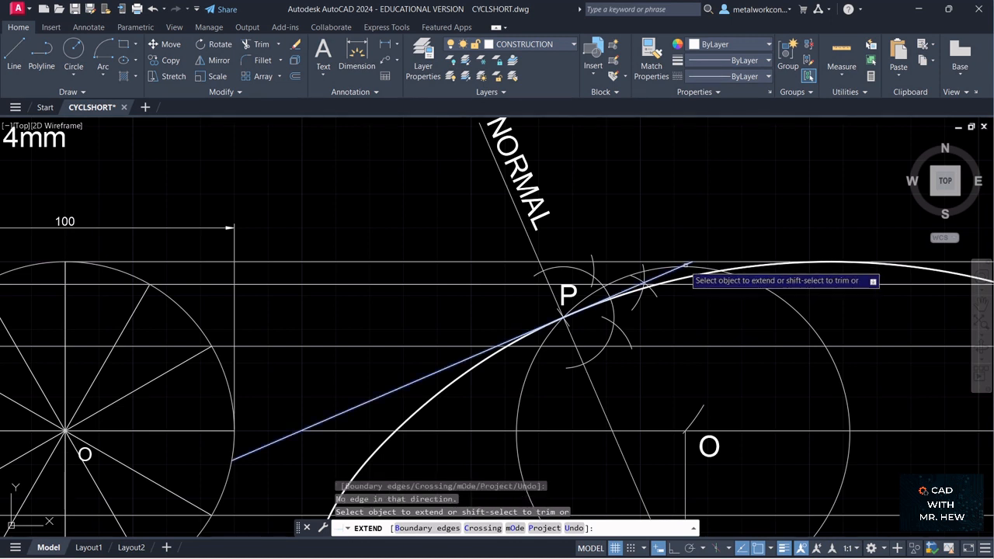
pyautogui.click(673, 274)
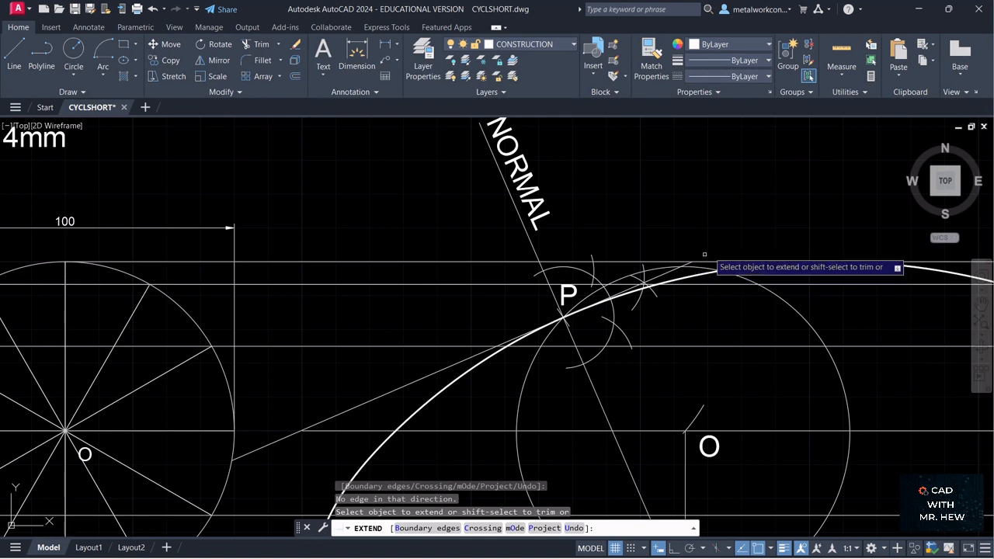
pyautogui.press('Escape')
pyautogui.press('Escape')
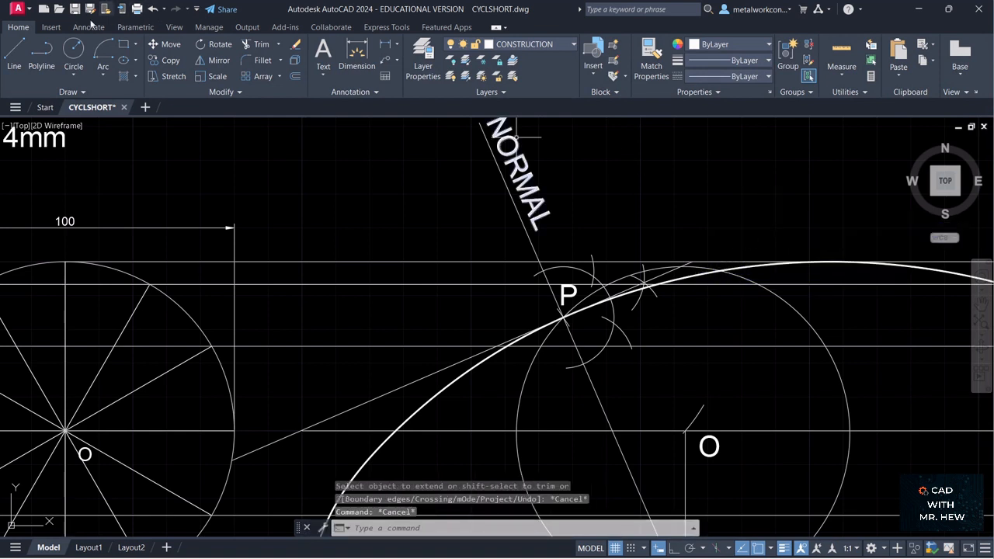
# Draw a short line sloping down to the right, well above and to the right of the tangent's upper end
pyautogui.click(14, 53)
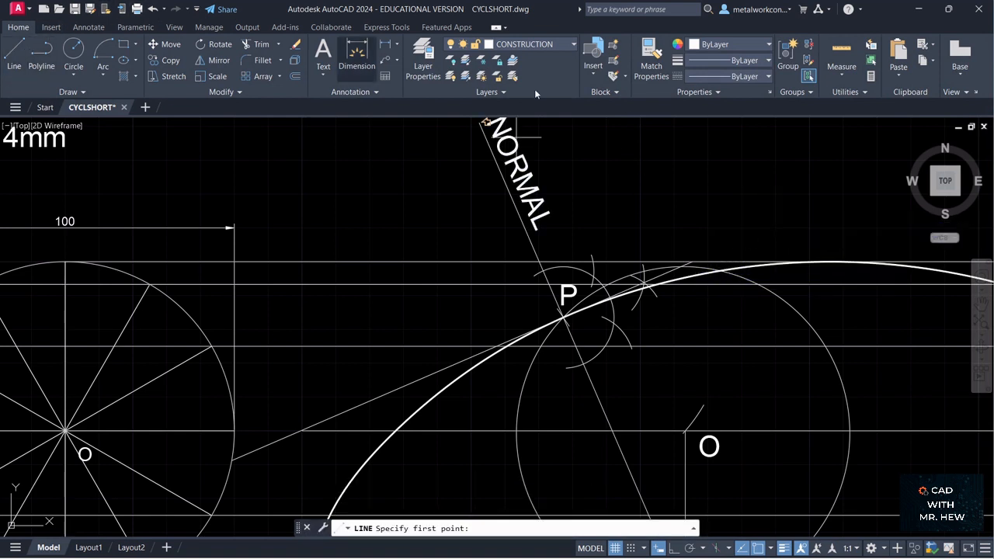
pyautogui.click(843, 129)
pyautogui.click(873, 171)
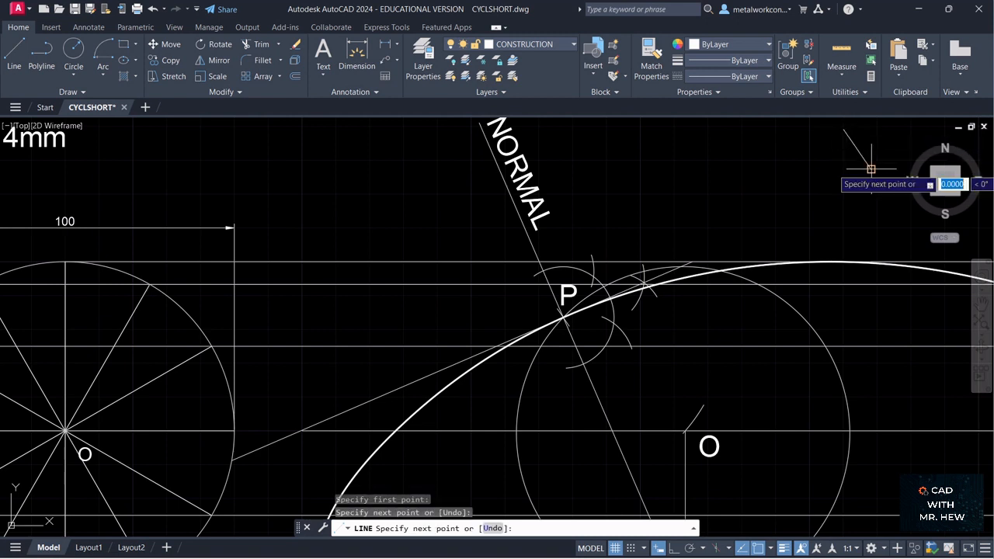
pyautogui.press('Return')
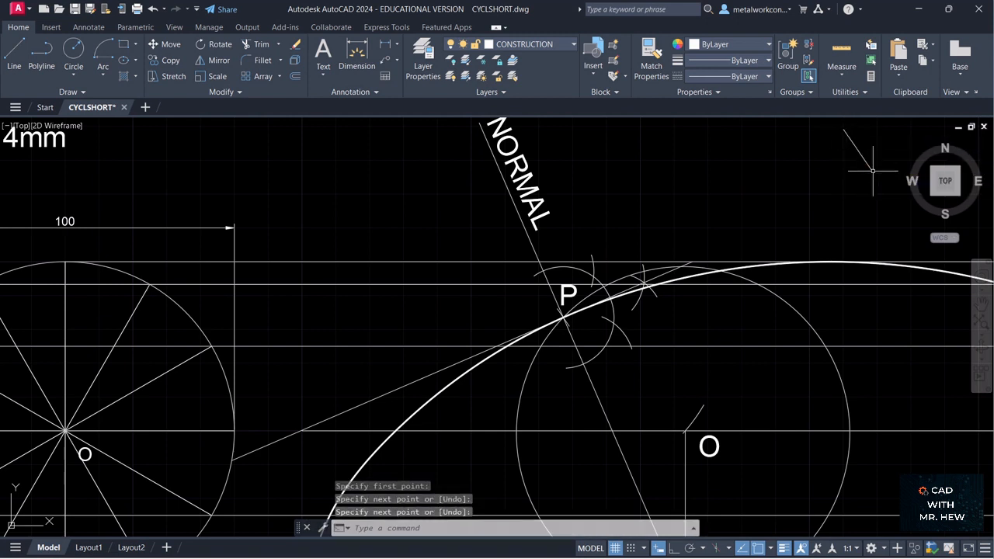
# Delete the leftover horizontal segment between the 100 mm circle and the start of the rolling circle's centre line
pyautogui.click(752, 204)
pyautogui.click(240, 191)
pyautogui.press('Delete')
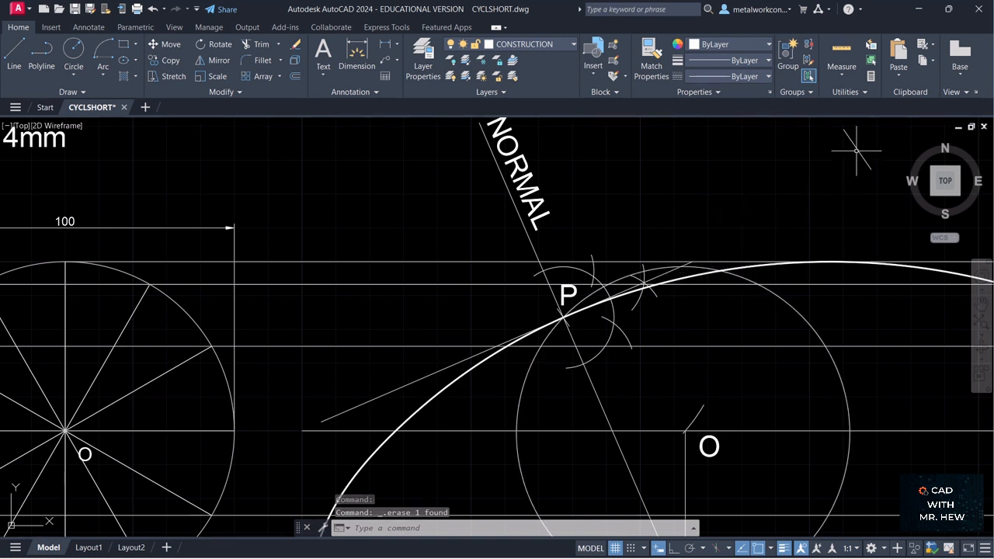
pyautogui.press('Escape')
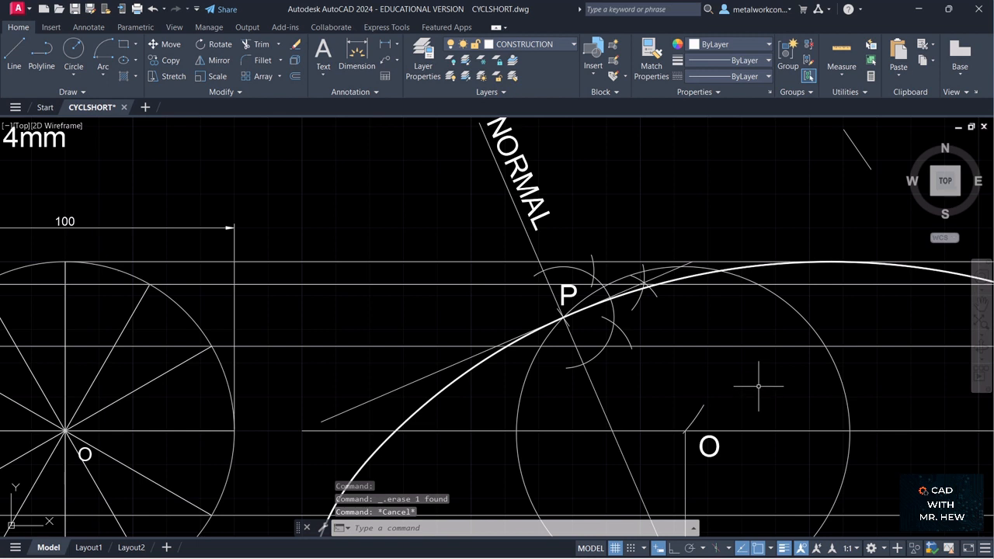
# Try to extend the tangent line's upper end beyond the topmost horizontal line toward the short sloping line
pyautogui.write('ex')
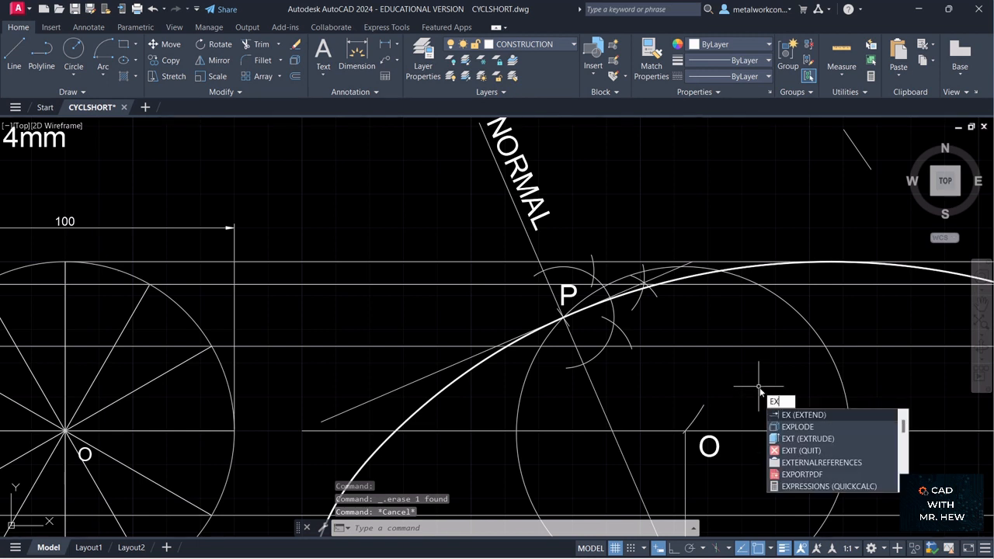
pyautogui.press('Return')
pyautogui.click(678, 268)
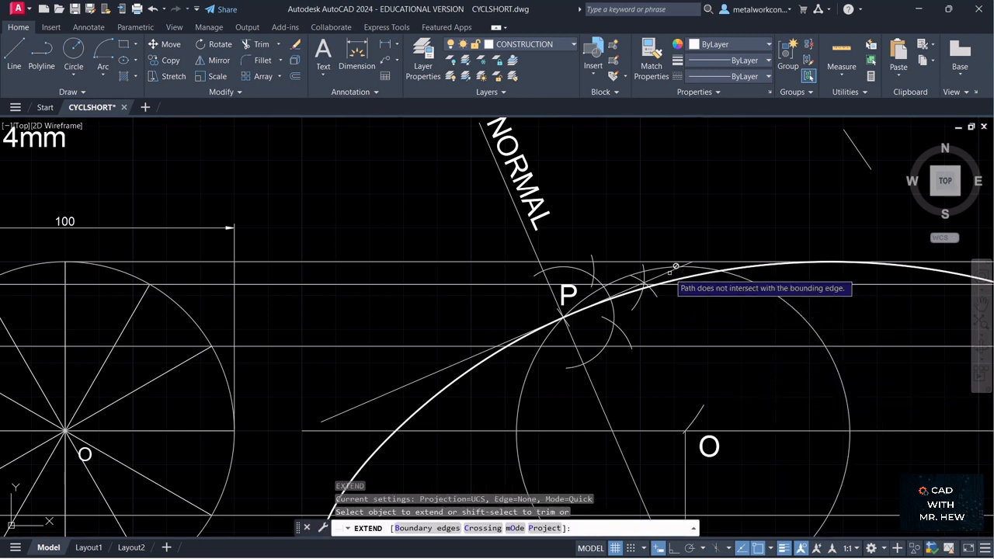
pyautogui.click(680, 264)
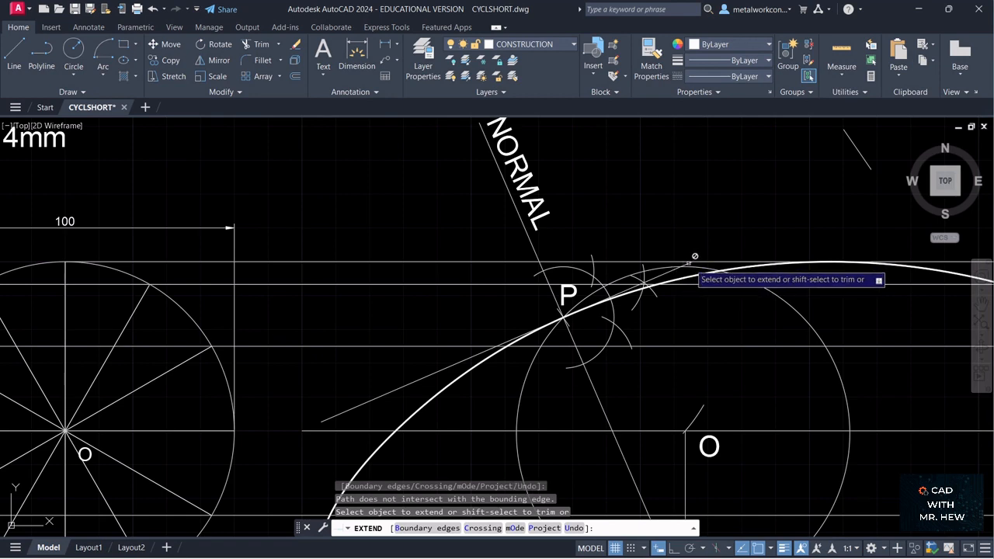
pyautogui.click(691, 265)
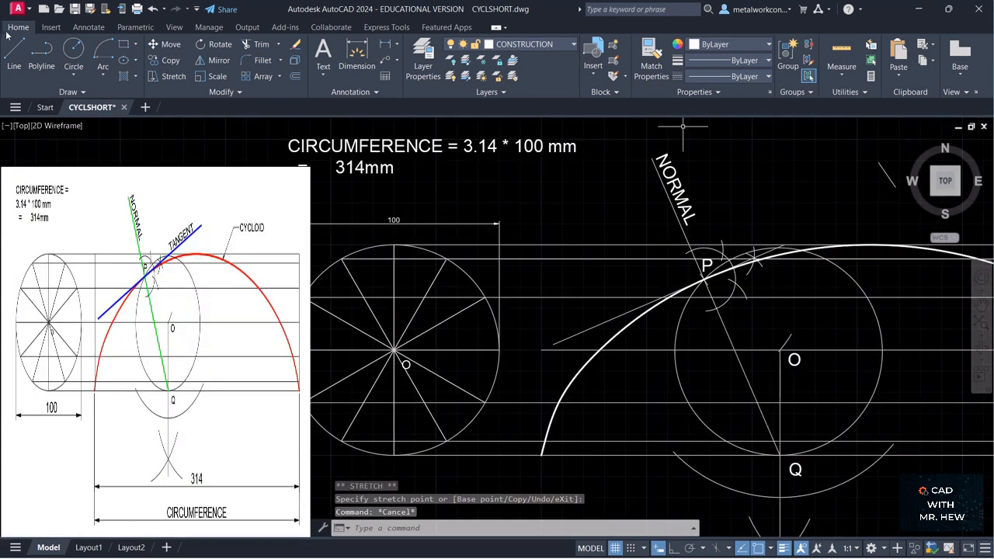
# Draw a longer boundary line sloping down to the right, just left of the short sloping line beyond the tangent's upper end
pyautogui.click(14, 53)
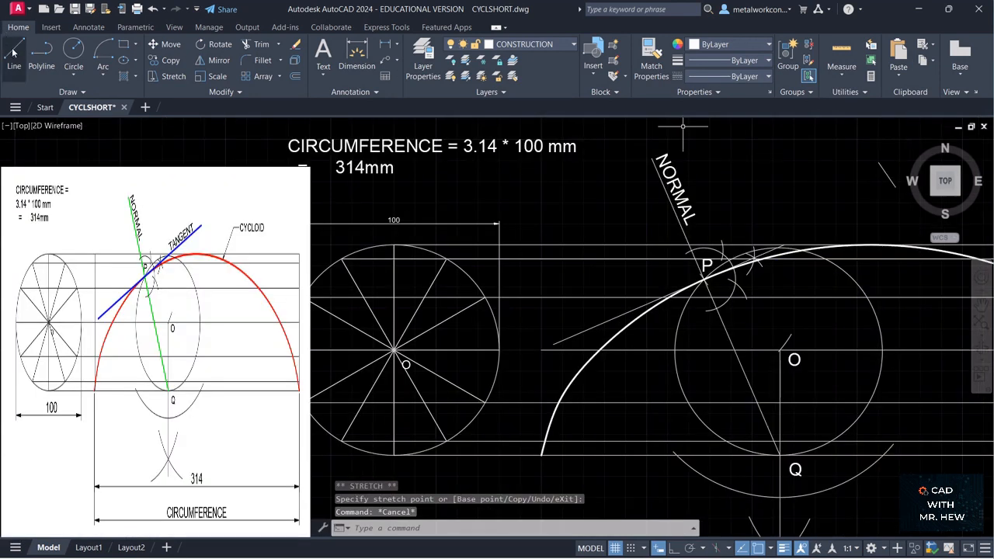
pyautogui.click(865, 160)
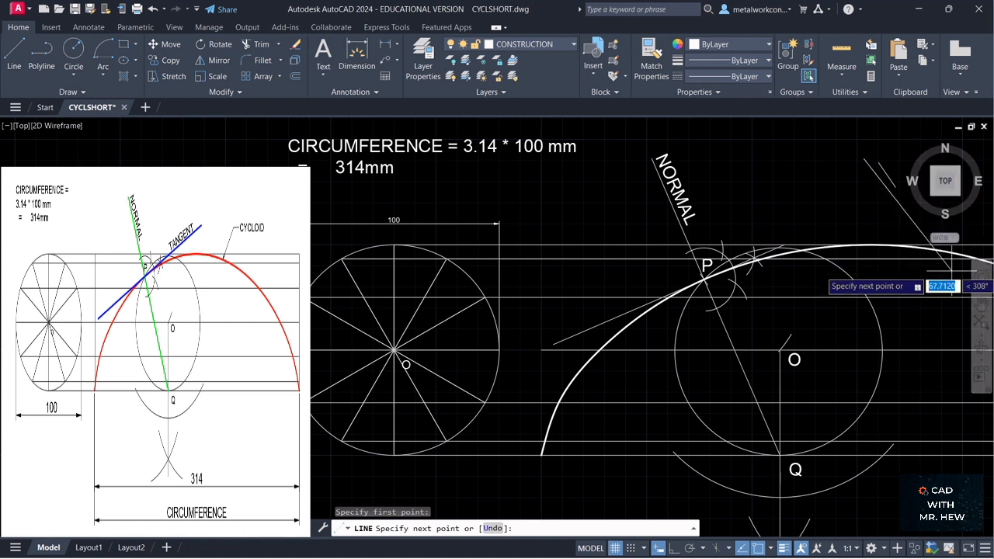
pyautogui.click(905, 233)
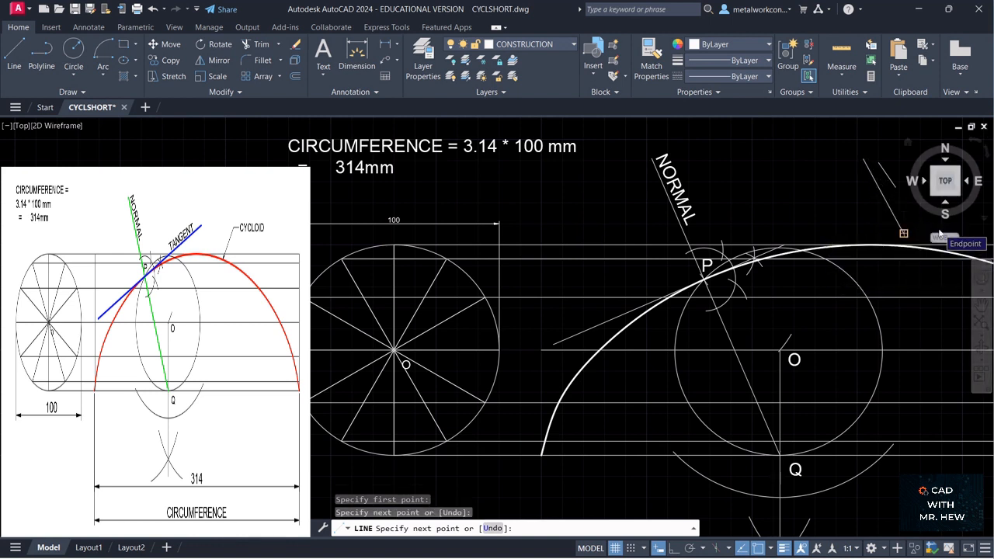
pyautogui.press('Return')
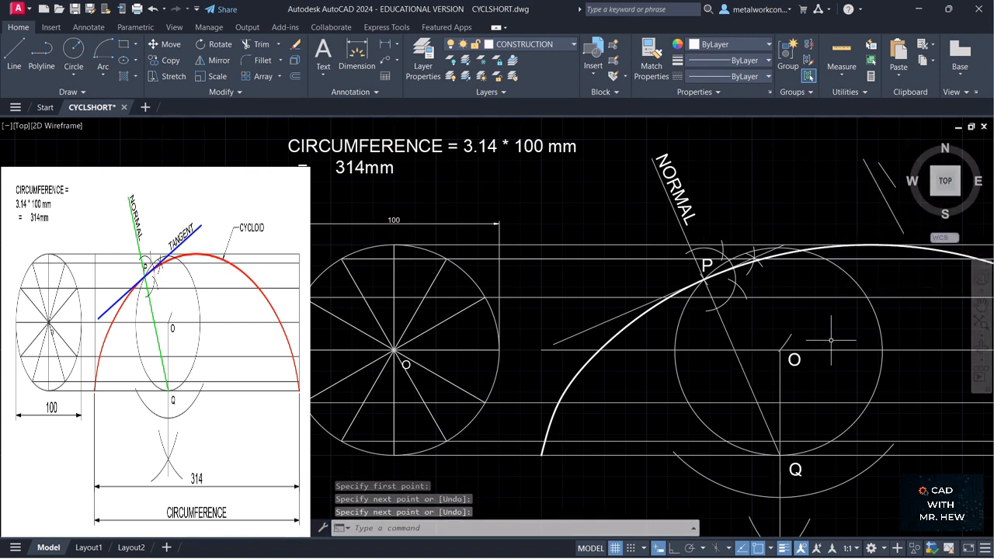
# Extend the tangent line's upper end to the longer sloping boundary line and leave the Extend command
pyautogui.write('ext')
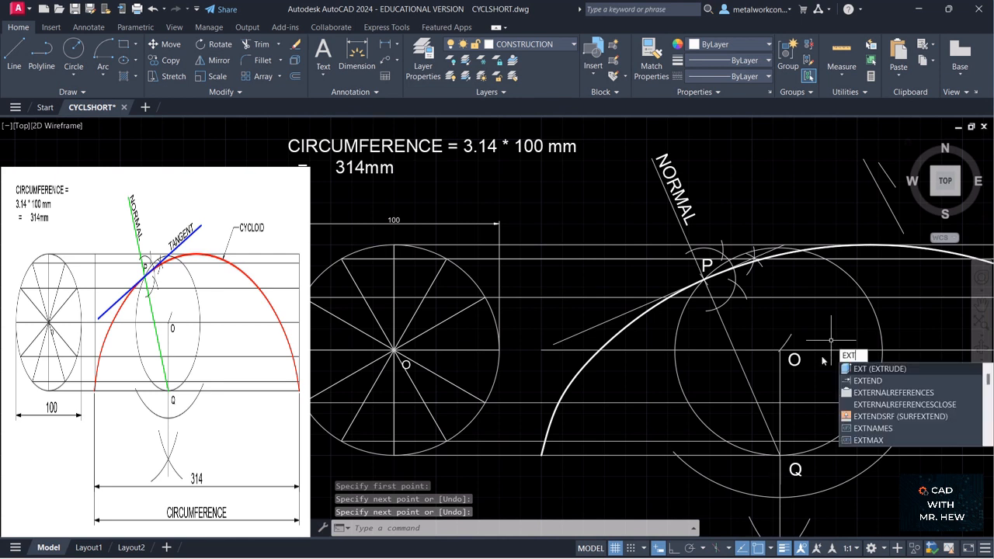
pyautogui.press('Return')
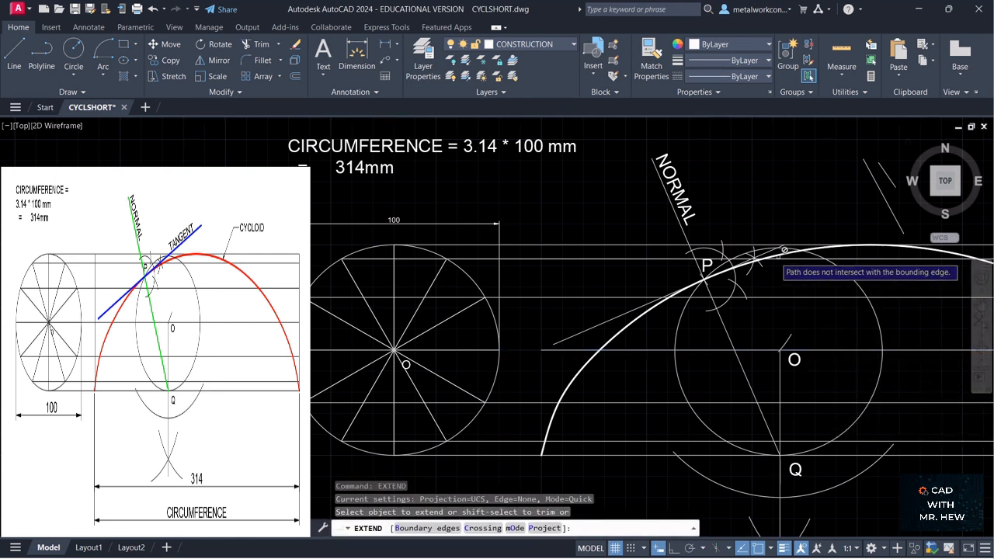
pyautogui.click(766, 252)
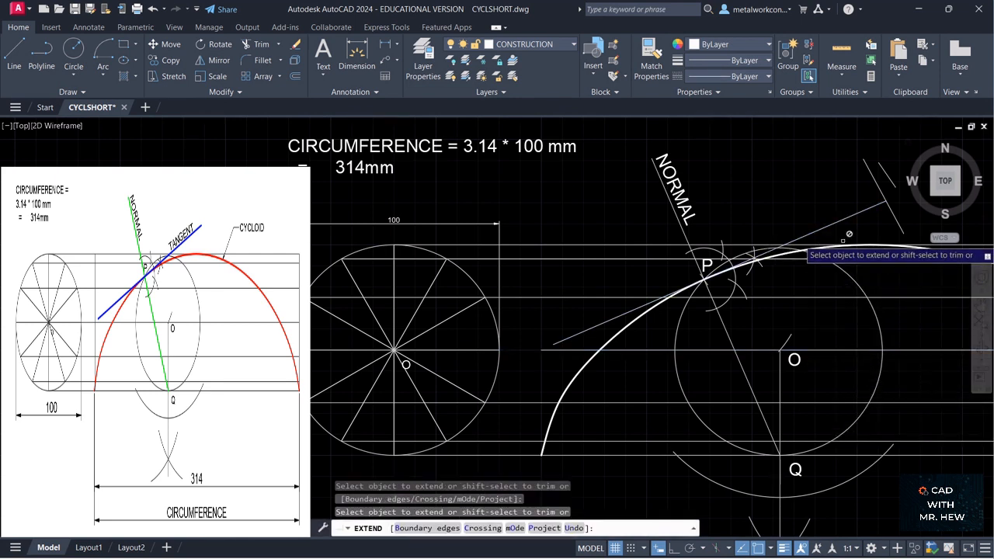
pyautogui.press('Escape')
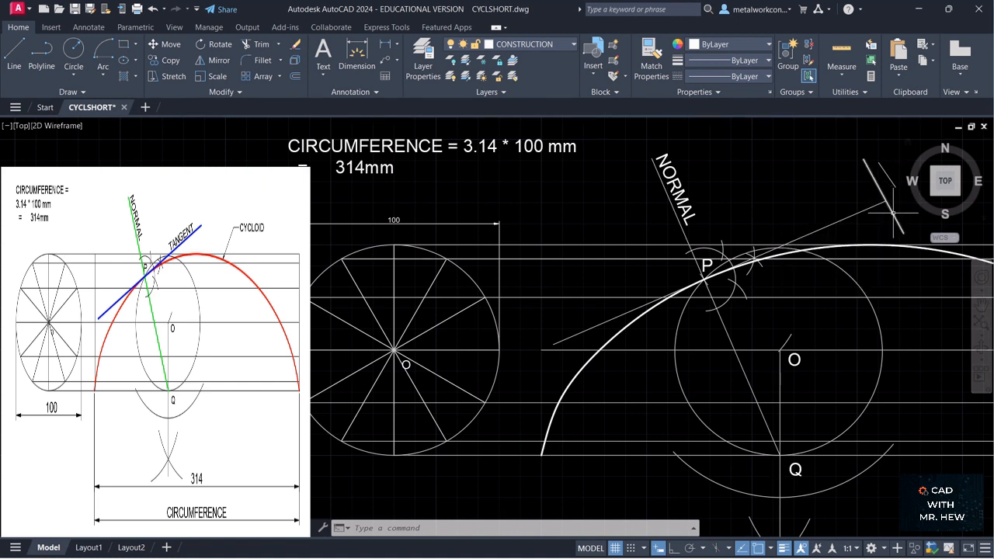
# Delete both sloping helper lines beyond the tangent's upper end
pyautogui.click(895, 213)
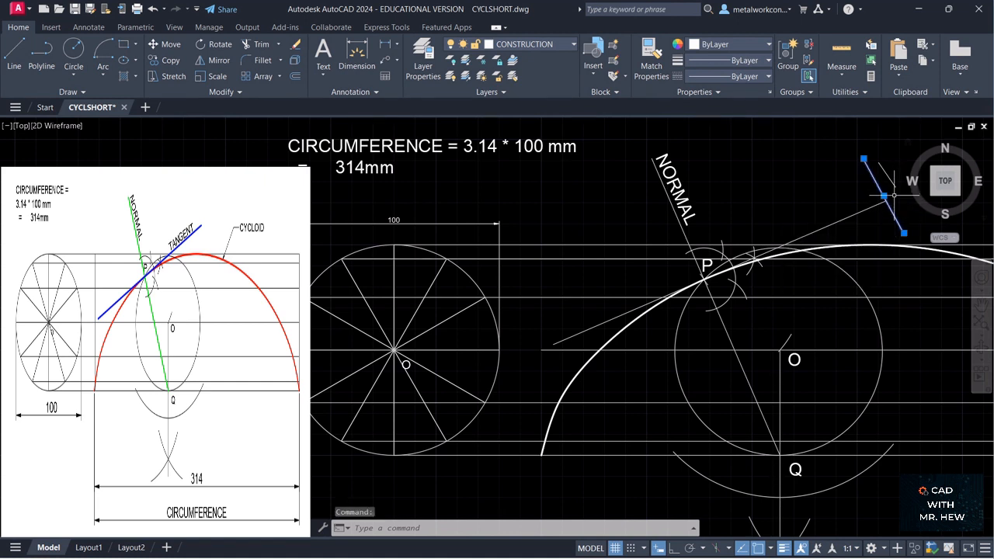
pyautogui.click(890, 181)
pyautogui.press('Delete')
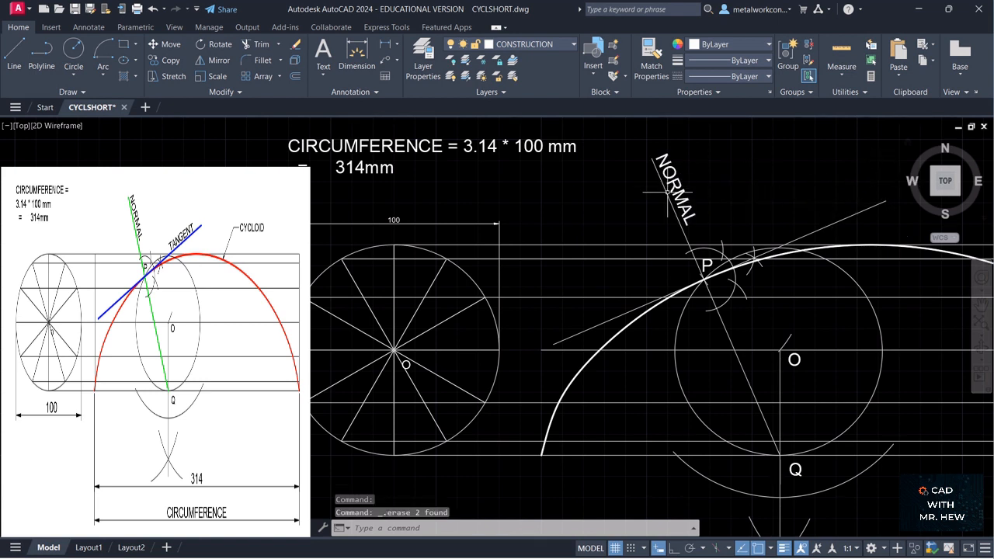
# Move the tangent line through P to the outline layer and clear the selection
pyautogui.click(621, 315)
pyautogui.click(557, 45)
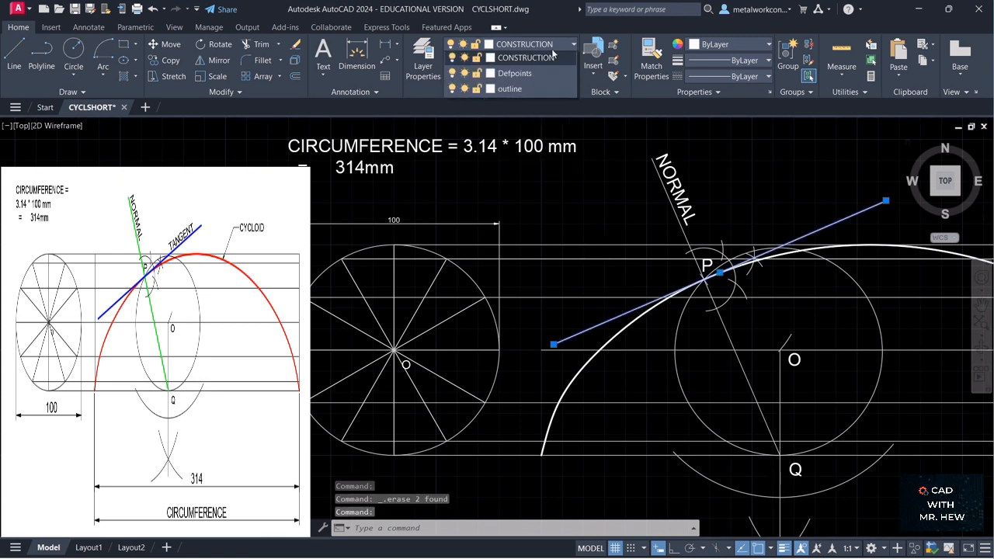
pyautogui.click(523, 104)
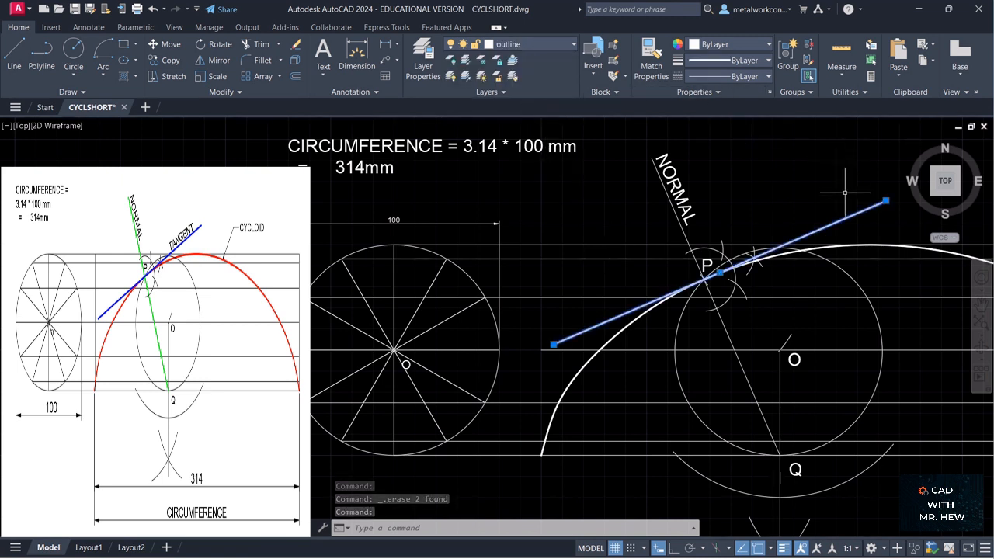
pyautogui.press('Escape')
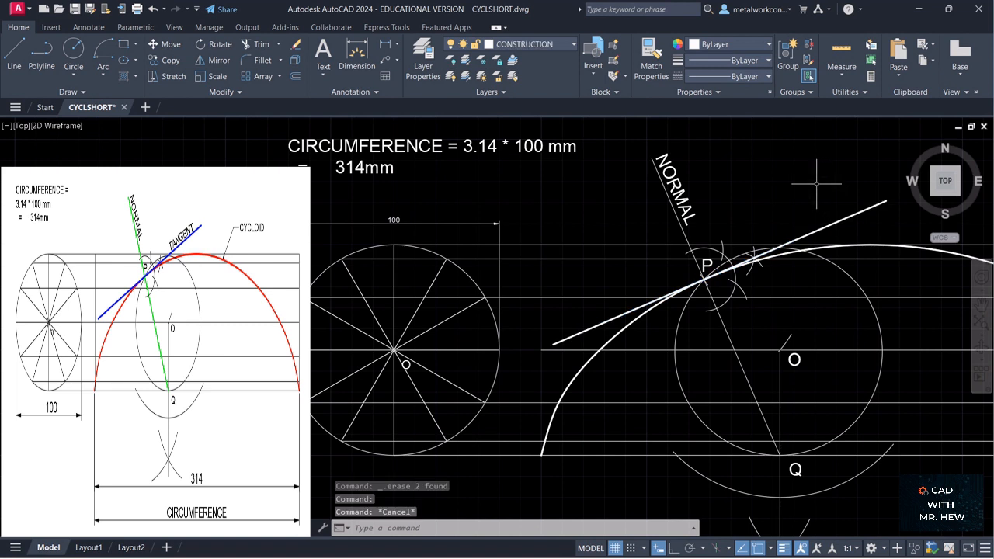
# With object snap off, add the single-line text TANGENT at the tangent's upper part, height 6 and rotation angle 6
pyautogui.click(323, 74)
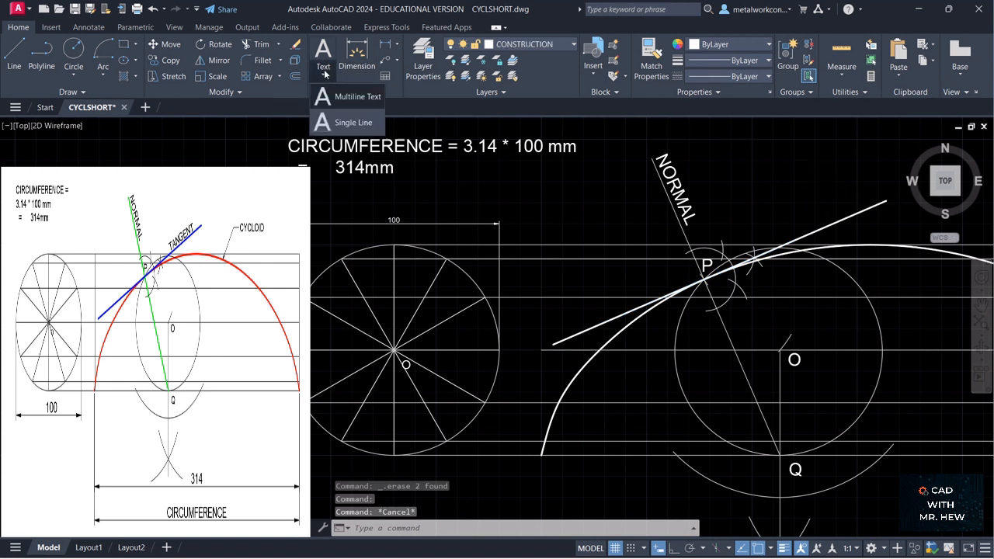
pyautogui.click(330, 122)
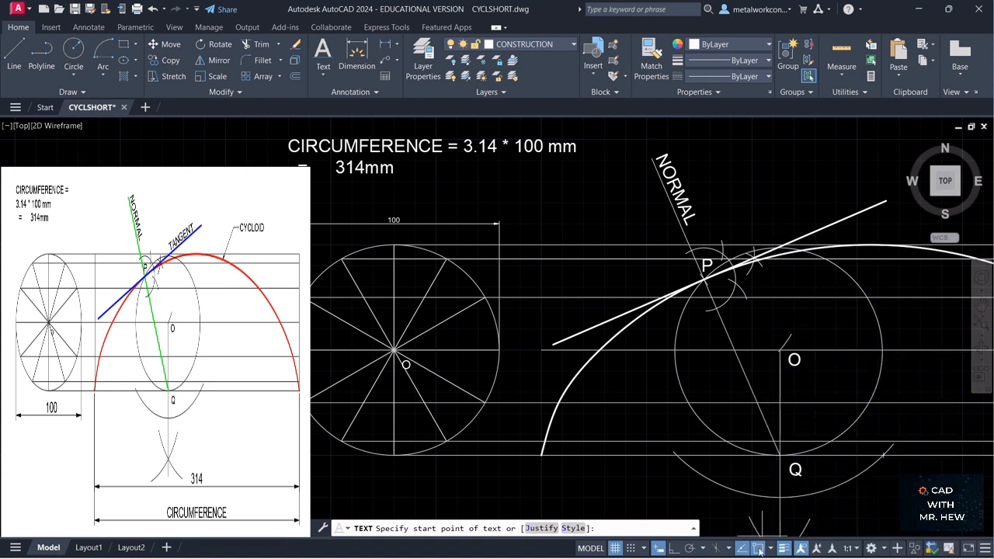
pyautogui.press('F3')
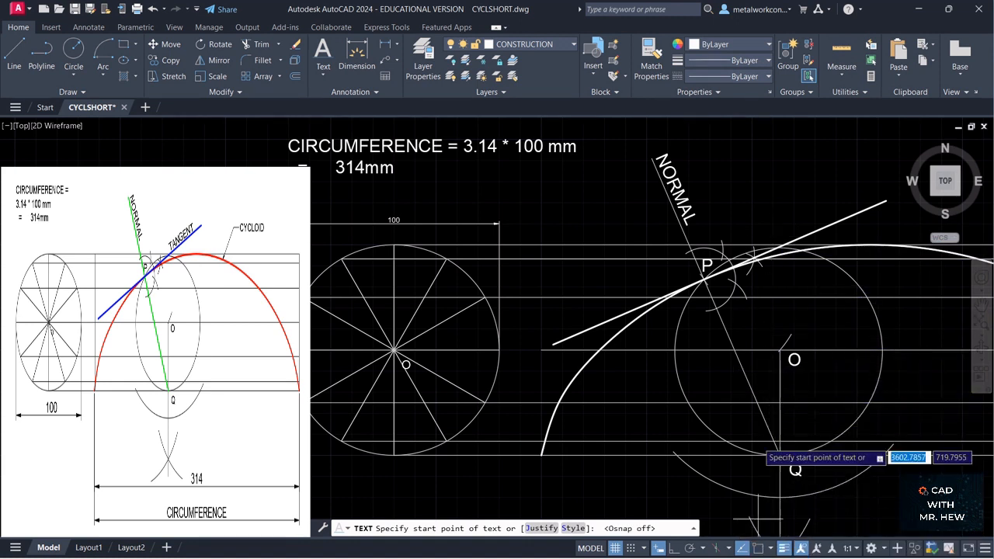
pyautogui.click(787, 242)
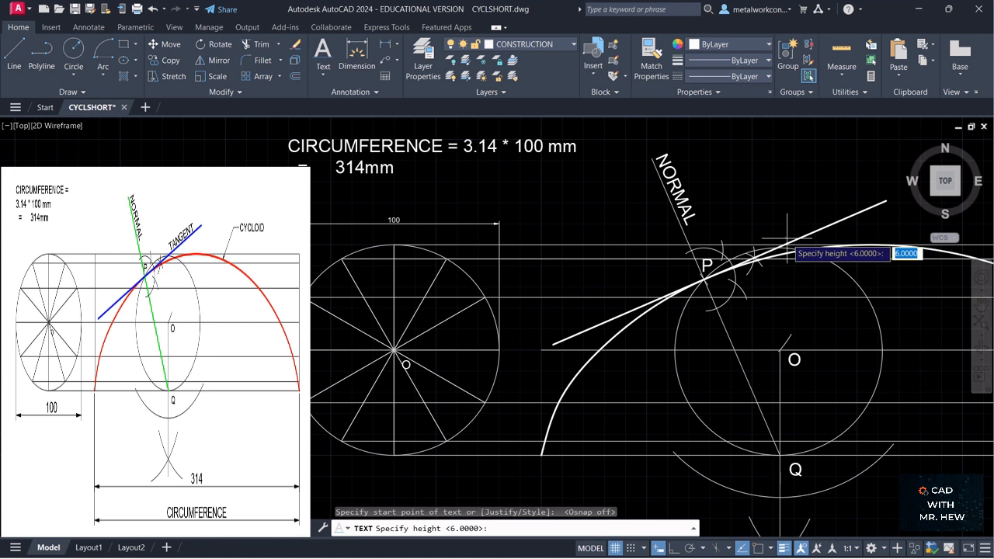
pyautogui.press('Return')
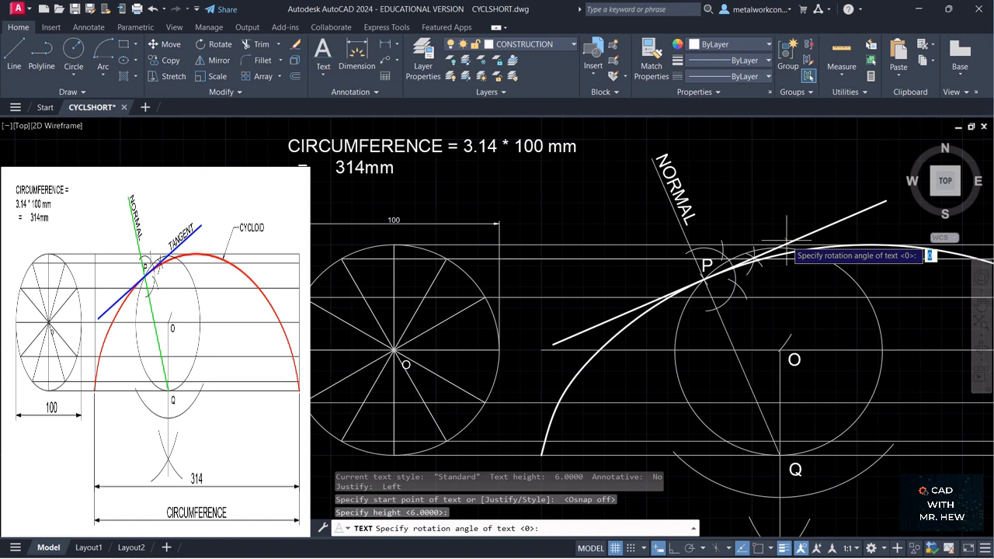
pyautogui.press('Return')
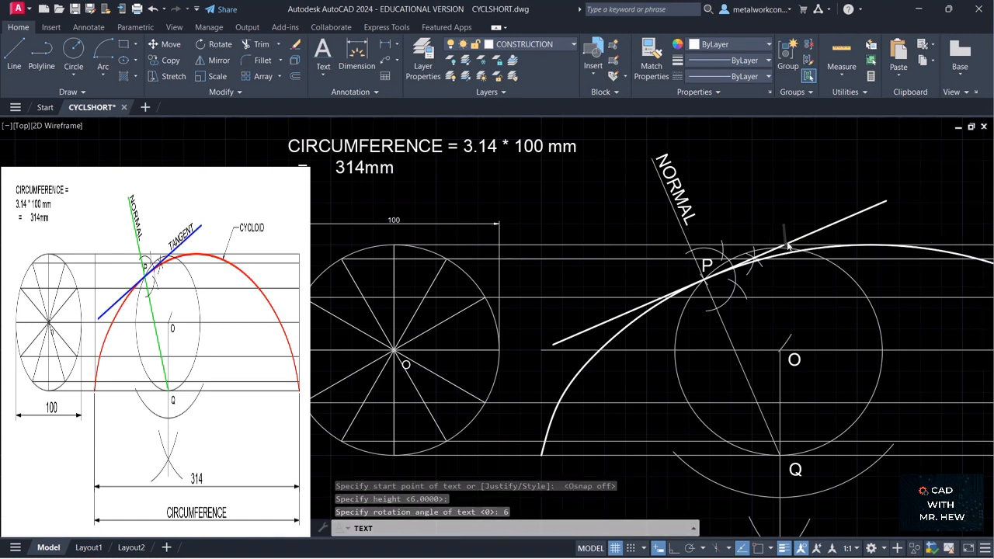
pyautogui.write('TA')
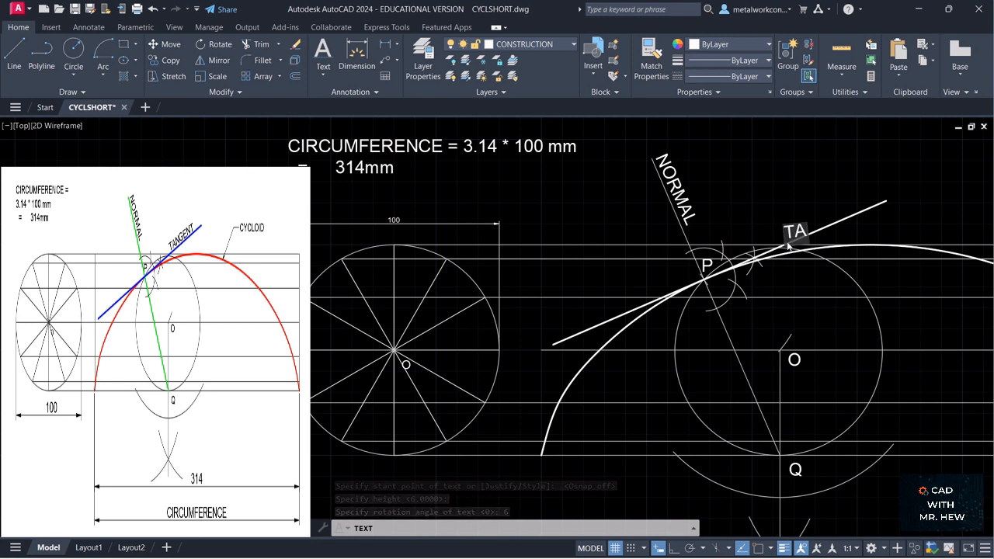
pyautogui.write('NGE')
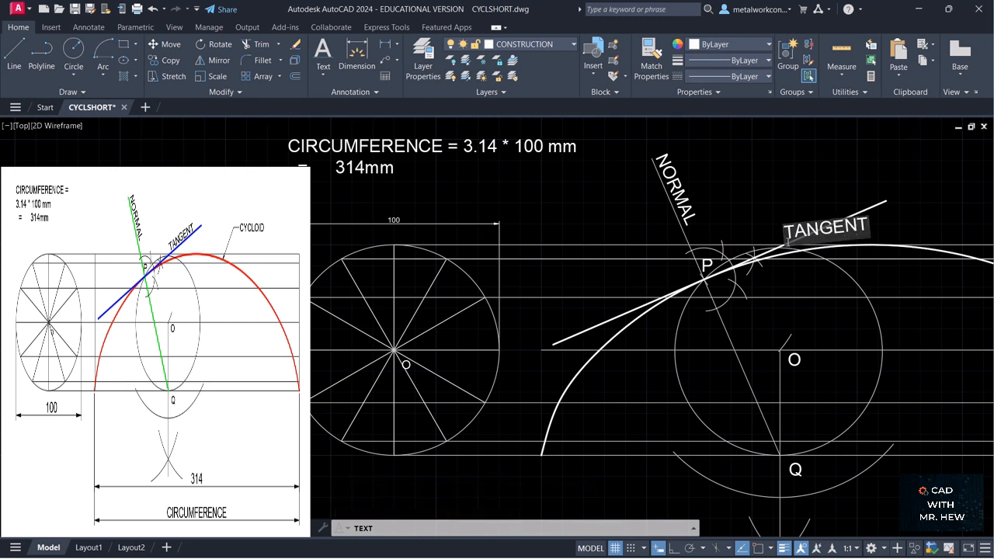
pyautogui.write('NT')
pyautogui.press('Return')
pyautogui.press('Return')
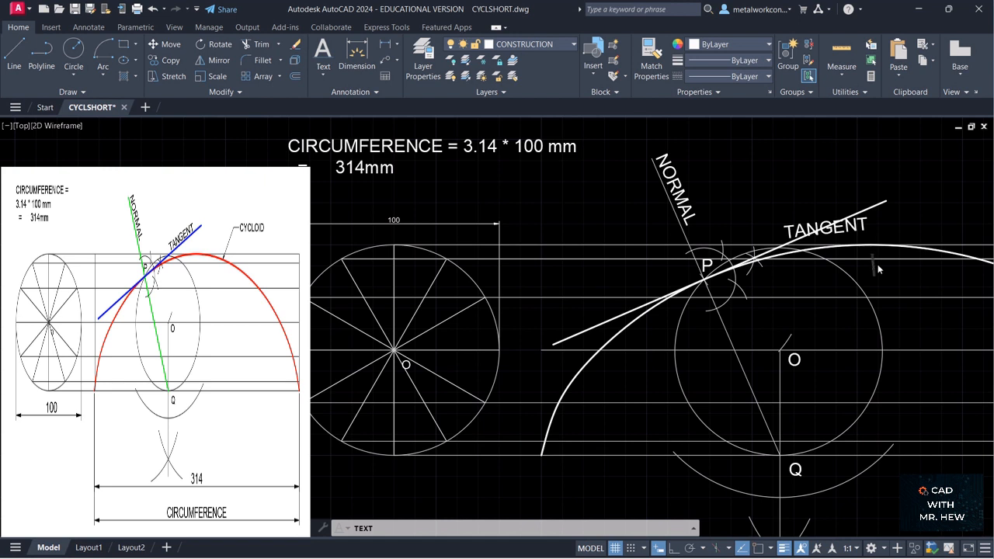
# Rotate the TANGENT label about its lower-left start so it runs parallel to the tangent line
pyautogui.click(215, 43)
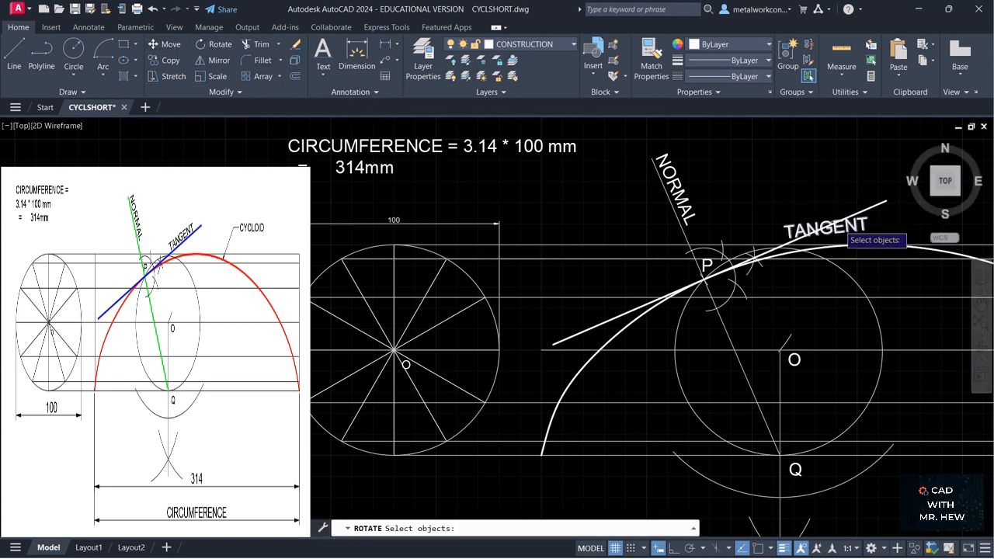
pyautogui.click(851, 227)
pyautogui.press('Return')
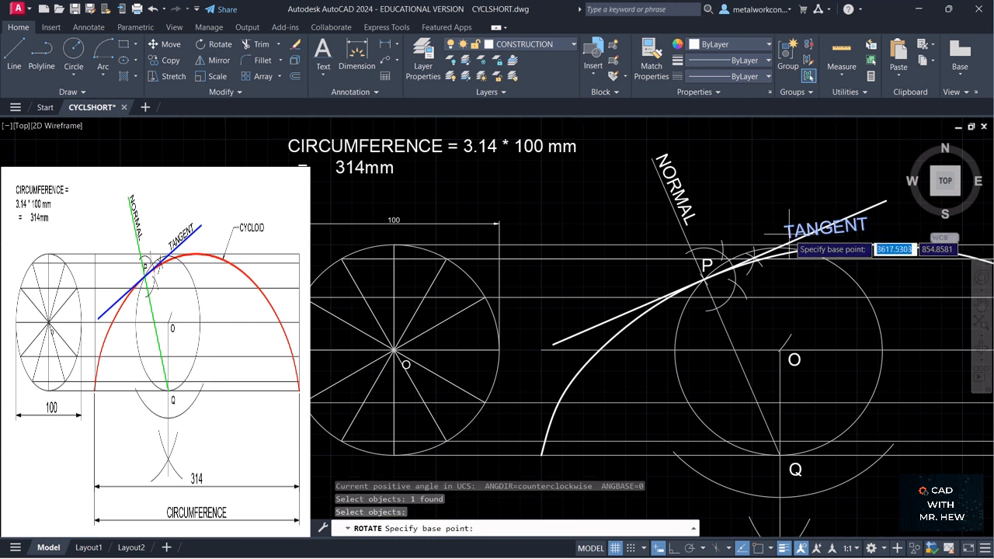
pyautogui.click(794, 241)
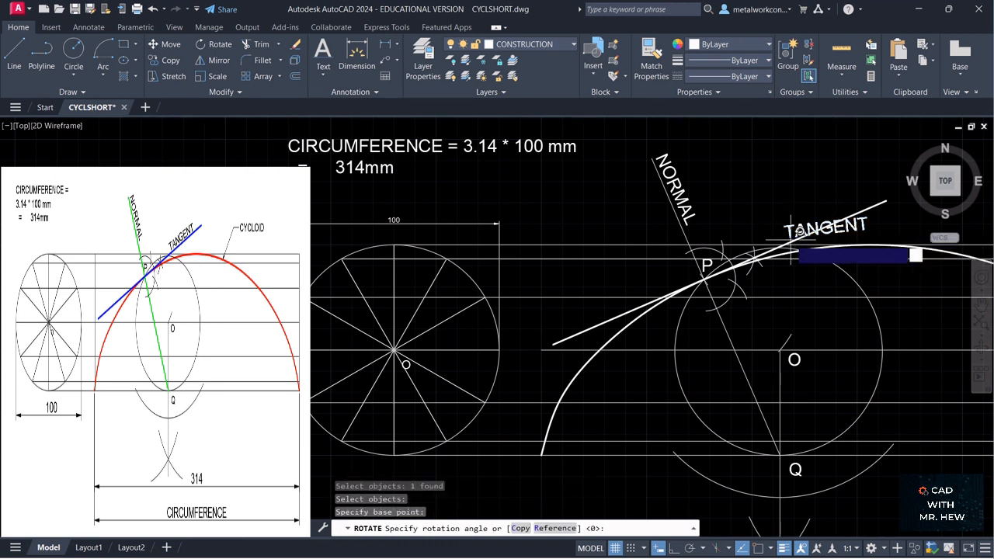
pyautogui.click(857, 215)
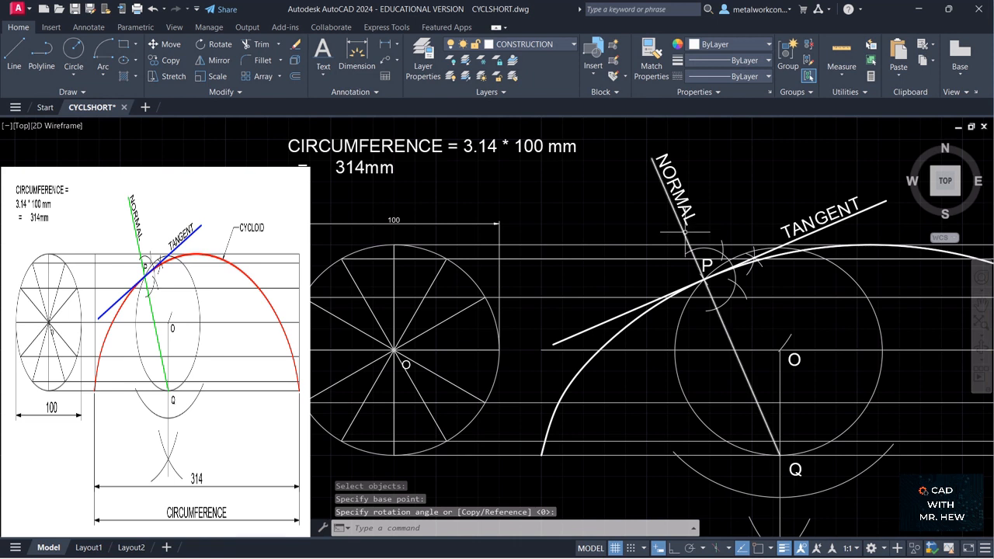
# Move the normal line through P and Q to the outline layer
pyautogui.click(687, 230)
pyautogui.click(569, 48)
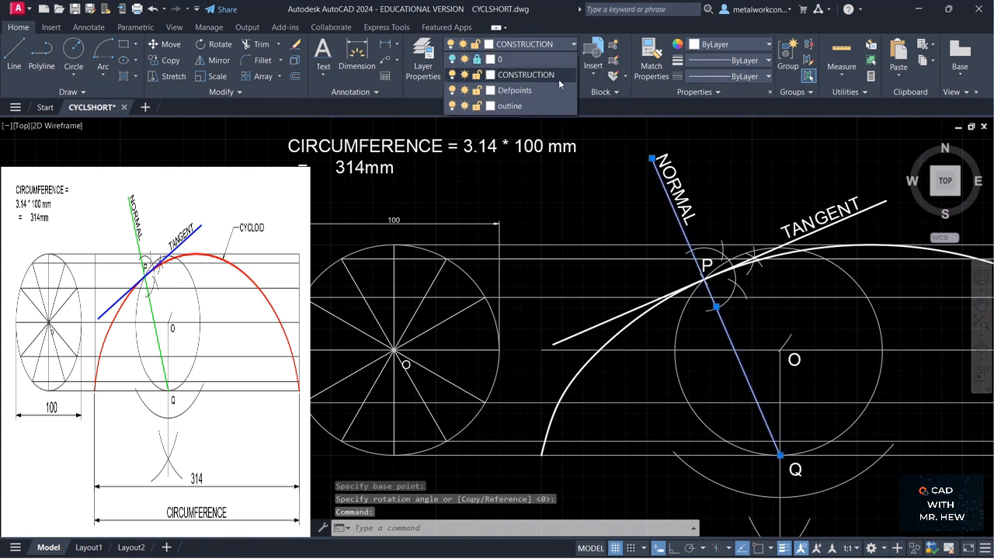
pyautogui.click(512, 108)
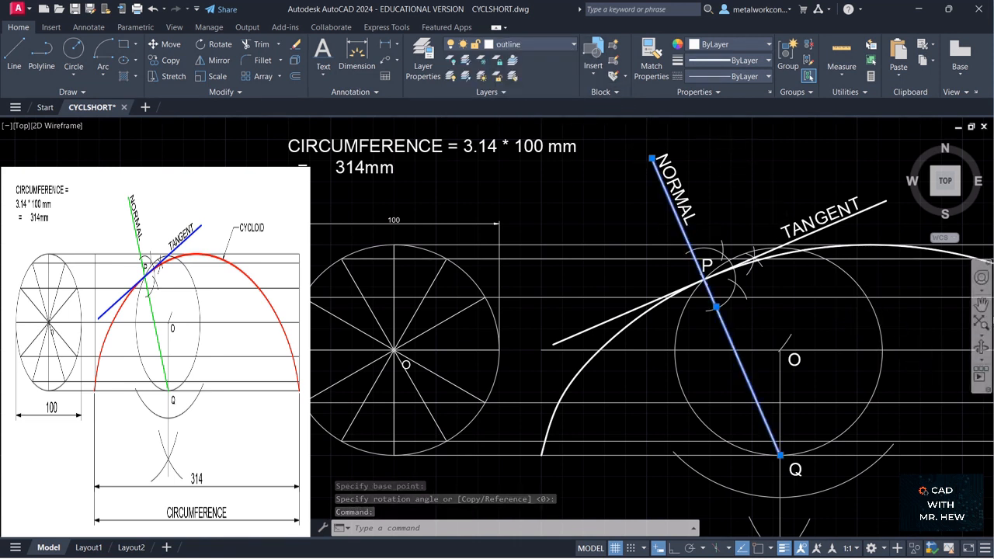
# Clear the selection of the normal line through P and Q
pyautogui.scroll(-2, 856, 337)
pyautogui.scroll(2, 856, 337)
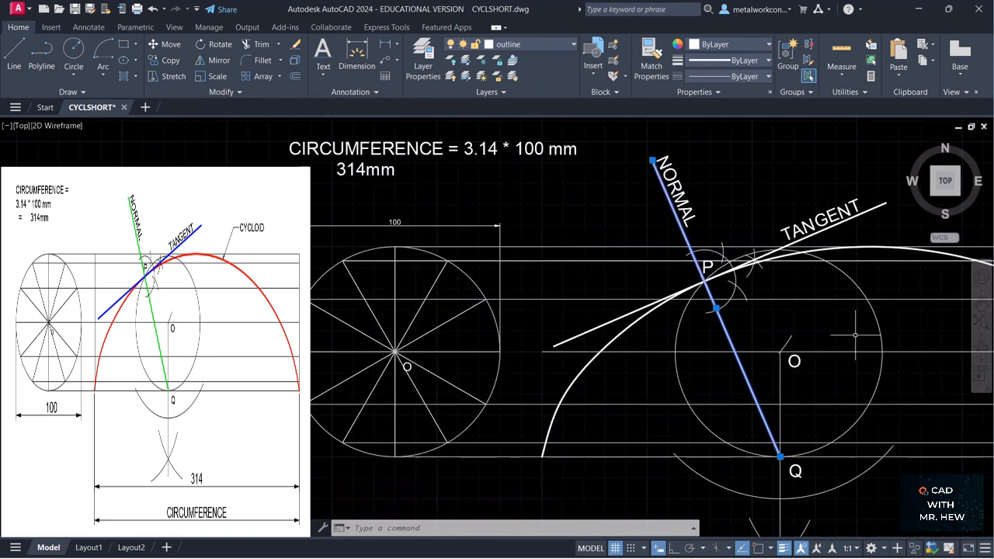
pyautogui.scroll(-2, 856, 337)
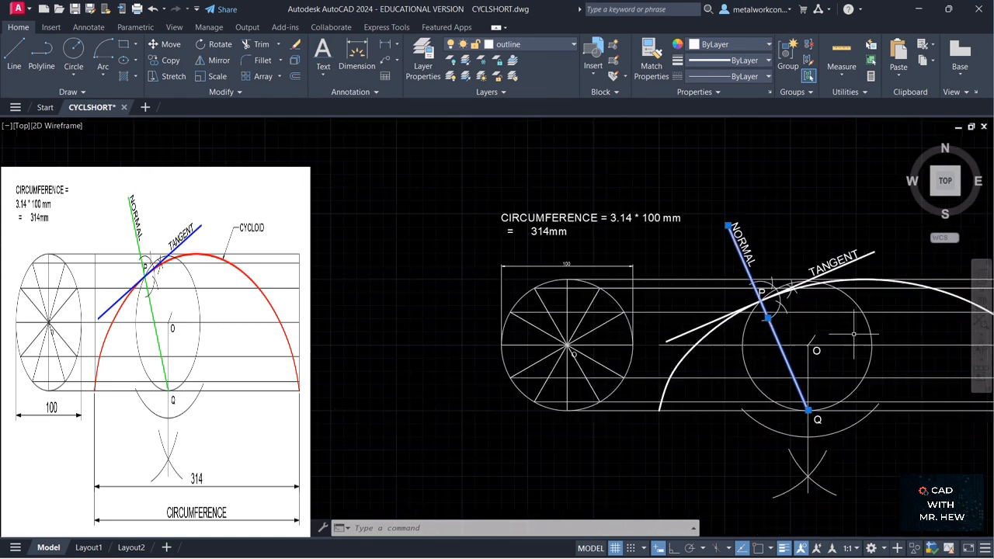
pyautogui.click(982, 301)
pyautogui.moveTo(907, 307); pyautogui.dragTo(749, 240)
pyautogui.press('Escape')
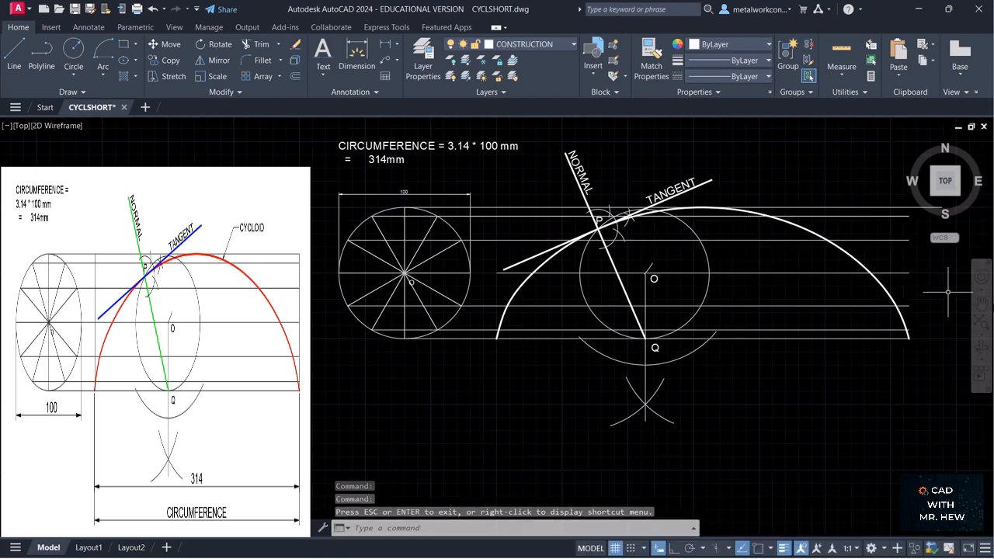
pyautogui.click(984, 306)
pyautogui.moveTo(913, 290)
pyautogui.mouseDown()
pyautogui.moveTo(922, 321)
pyautogui.moveTo(917, 309)
pyautogui.mouseUp()
pyautogui.press('Escape')
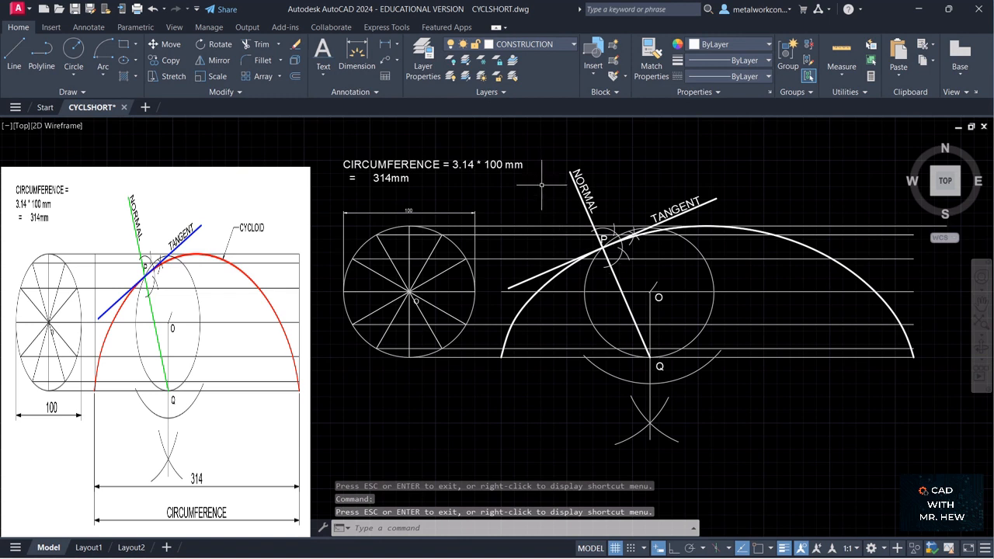
# With object snap and grid snap on, add a horizontal linear dimension between the cycloid's base endpoints, placed below the crossing arcs under Q
pyautogui.click(386, 48)
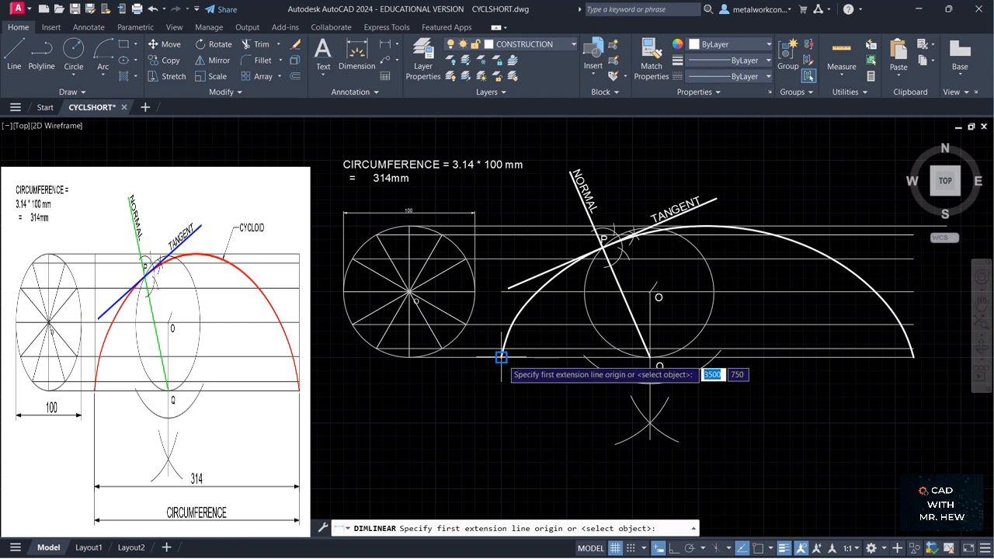
pyautogui.click(759, 550)
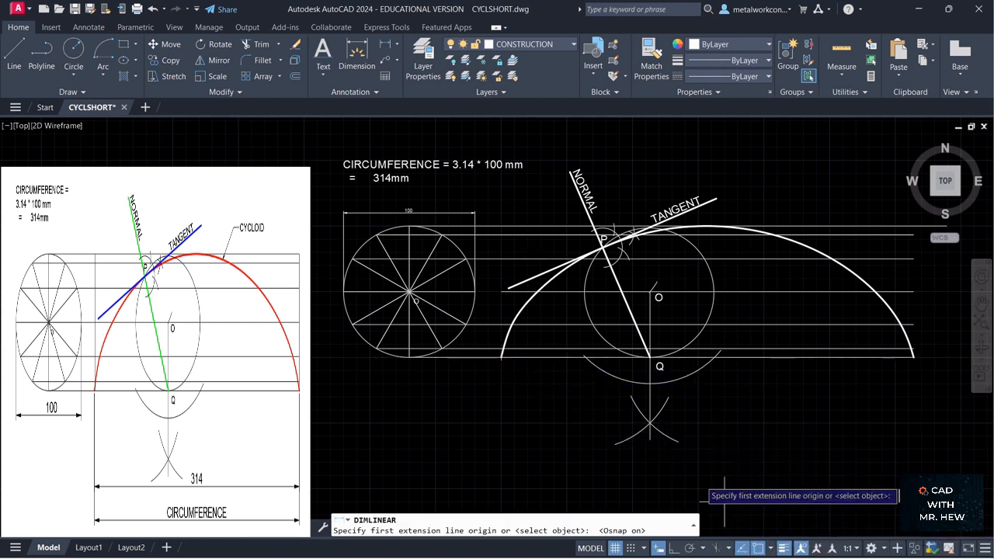
pyautogui.click(502, 358)
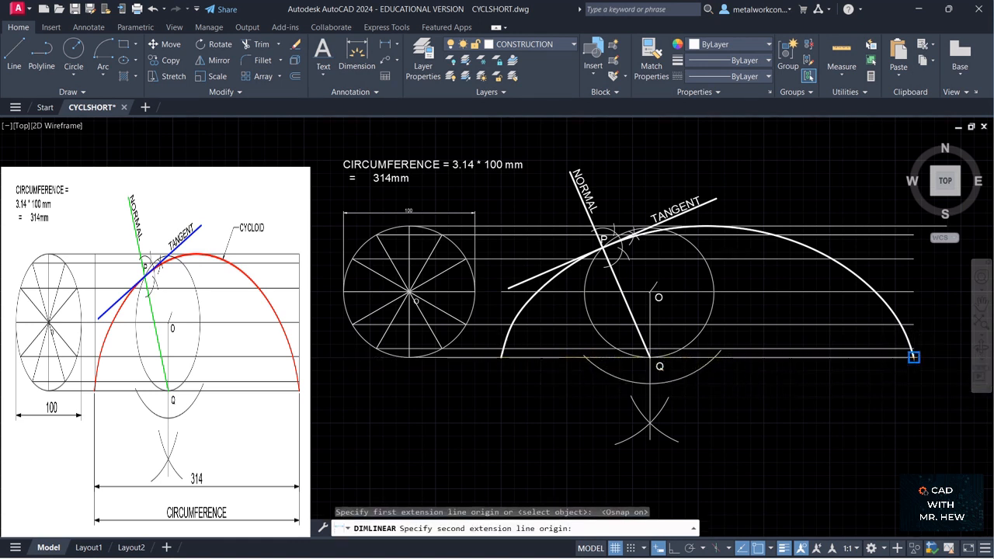
pyautogui.click(913, 357)
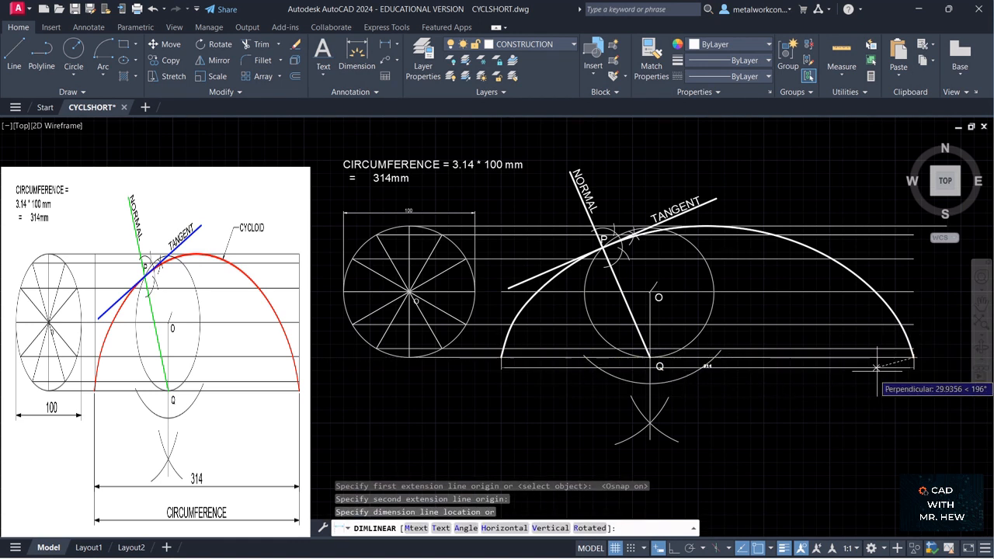
pyautogui.click(631, 549)
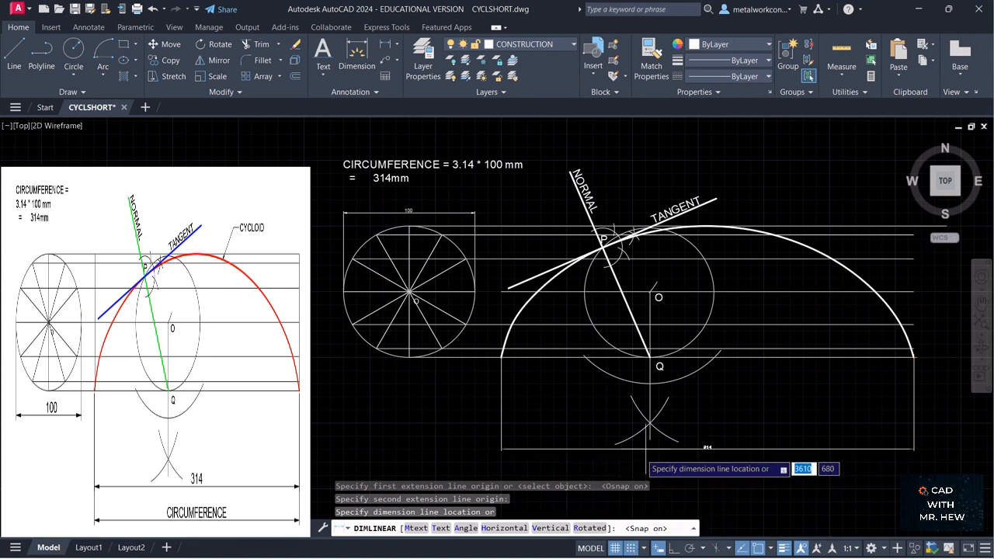
pyautogui.click(647, 449)
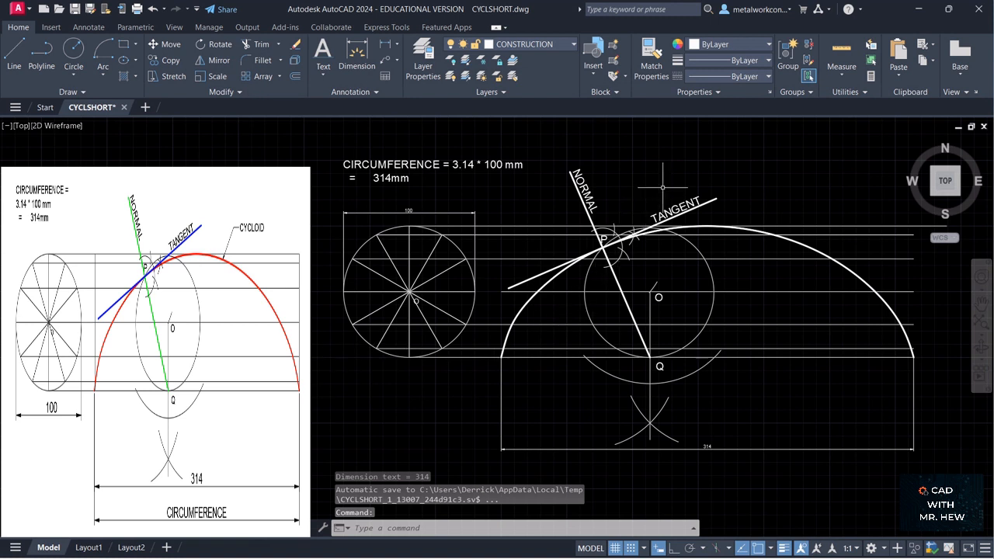
# Modify the ISO-25 dimension style with a larger overall scale so the dimension text and arrows are legible
pyautogui.write('DIM')
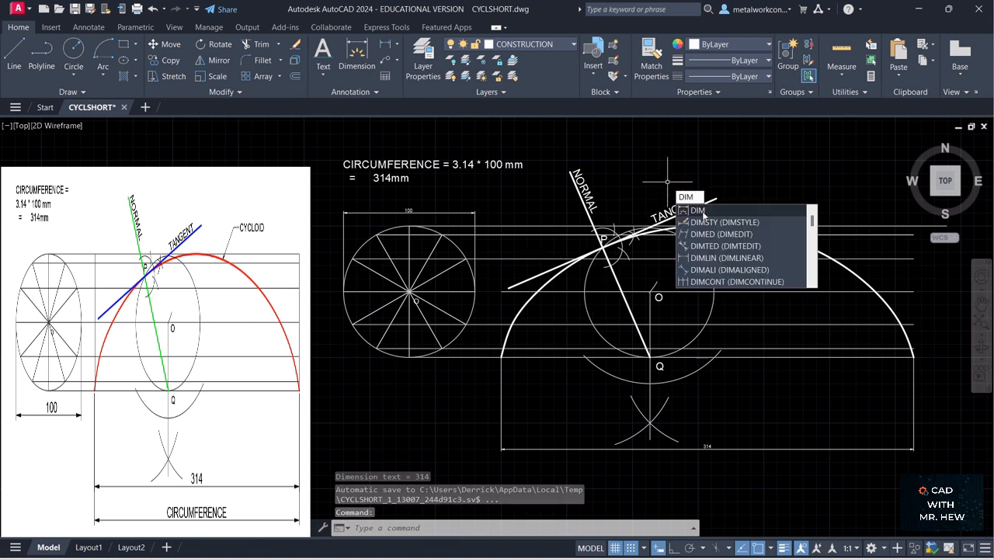
pyautogui.click(713, 223)
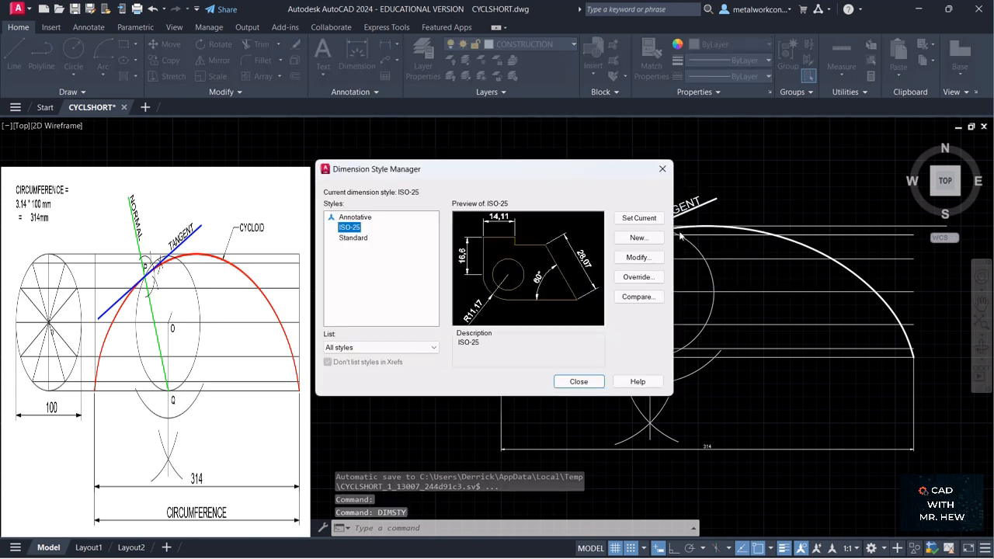
pyautogui.click(644, 257)
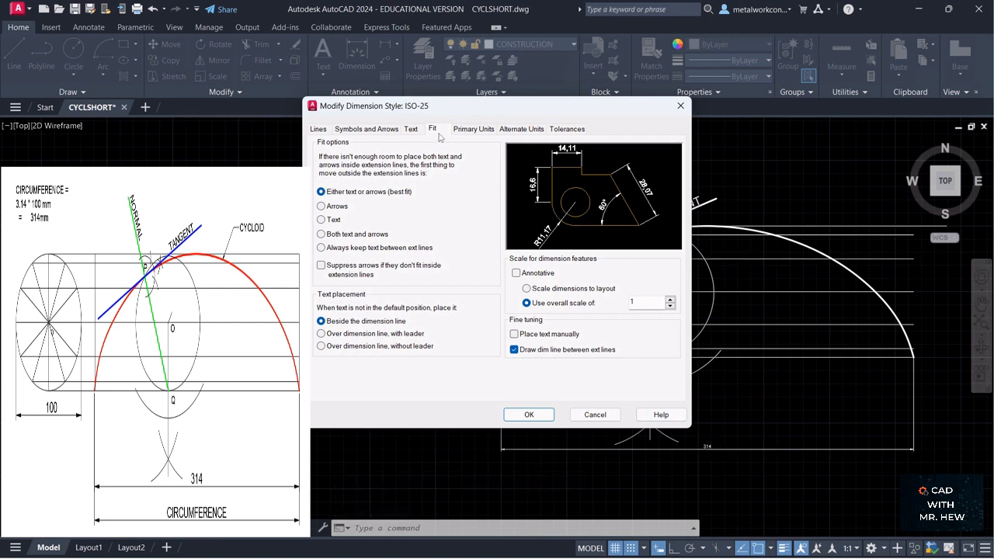
pyautogui.click(637, 303)
pyautogui.click(550, 416)
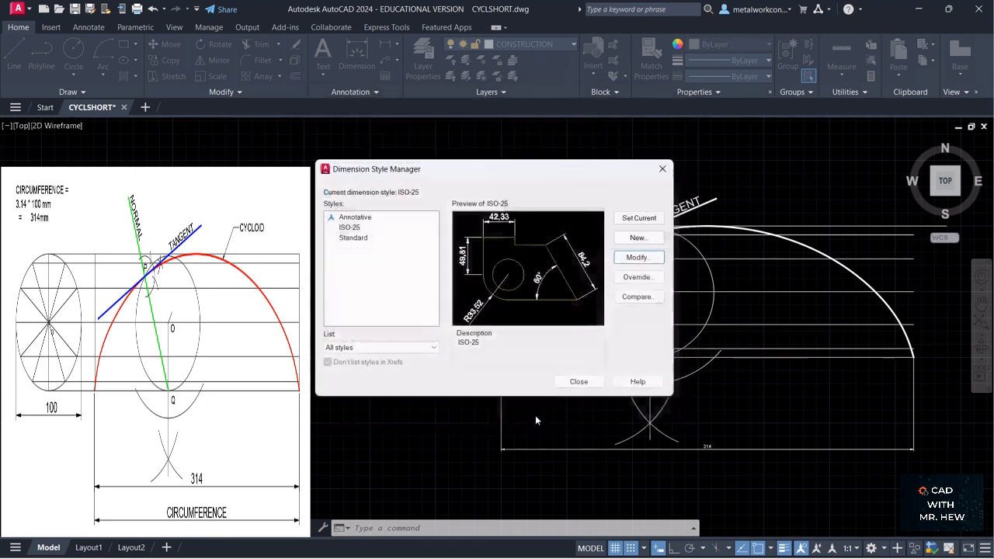
pyautogui.click(579, 382)
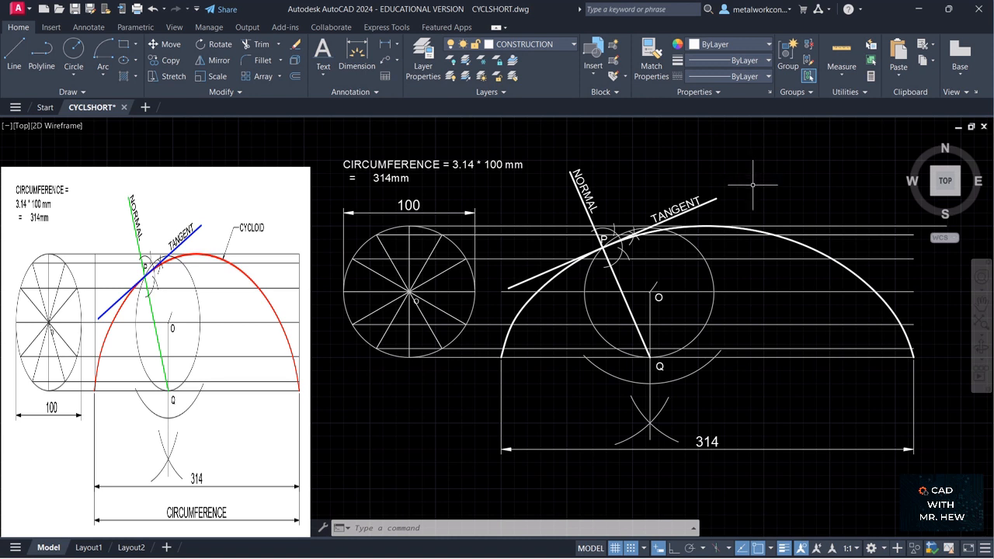
# With grid snap off, add a multileader pointing at the cycloid curve right of its peak, with the text CYCLOID
pyautogui.click(386, 61)
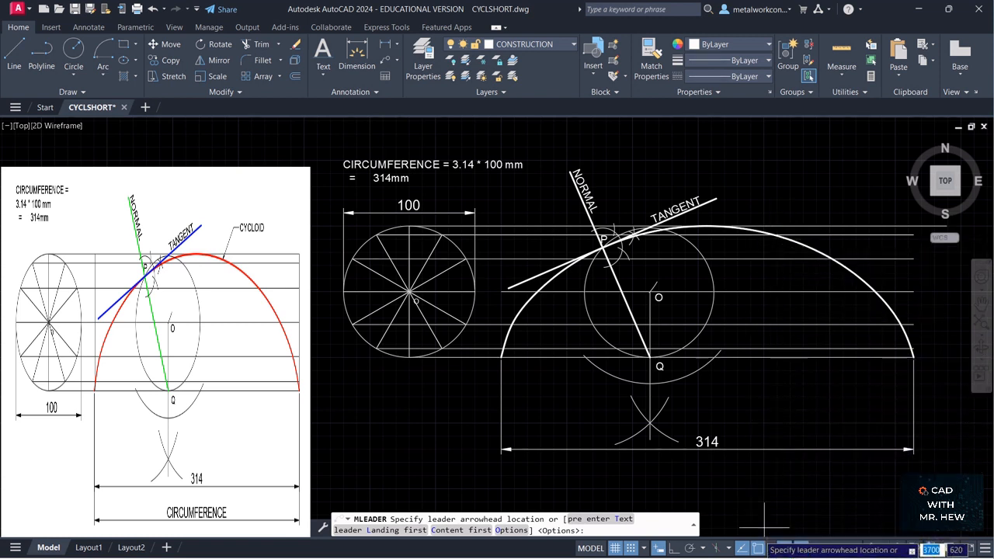
pyautogui.click(632, 550)
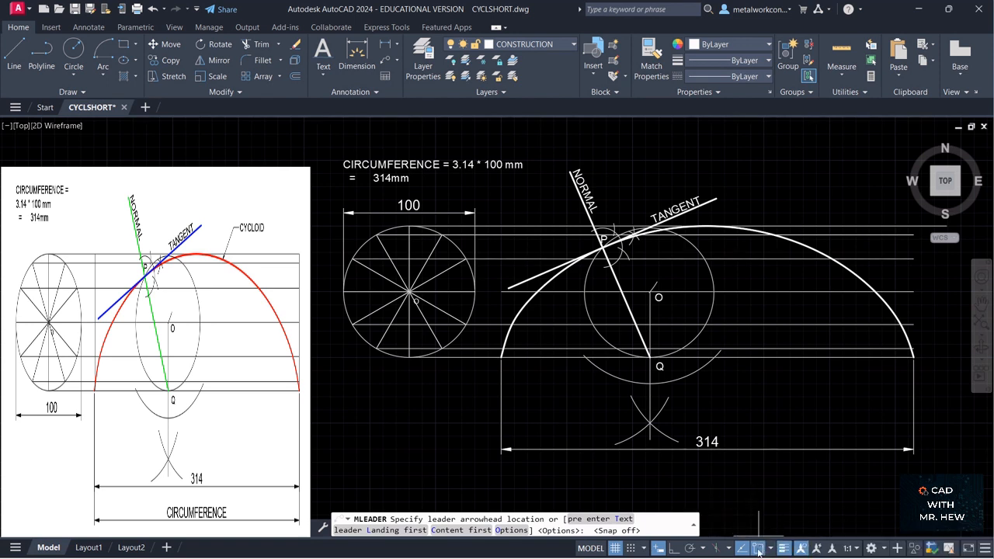
pyautogui.click(760, 230)
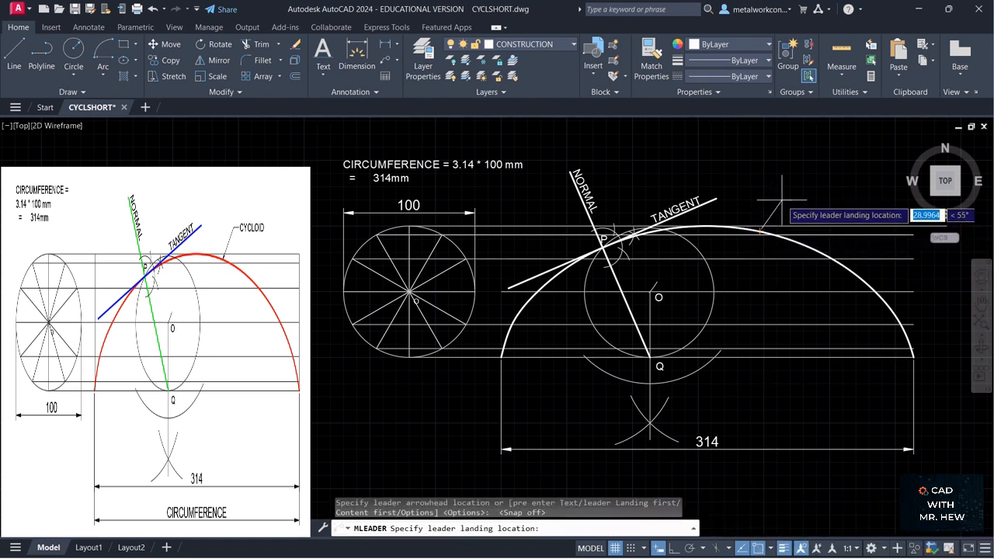
pyautogui.click(807, 197)
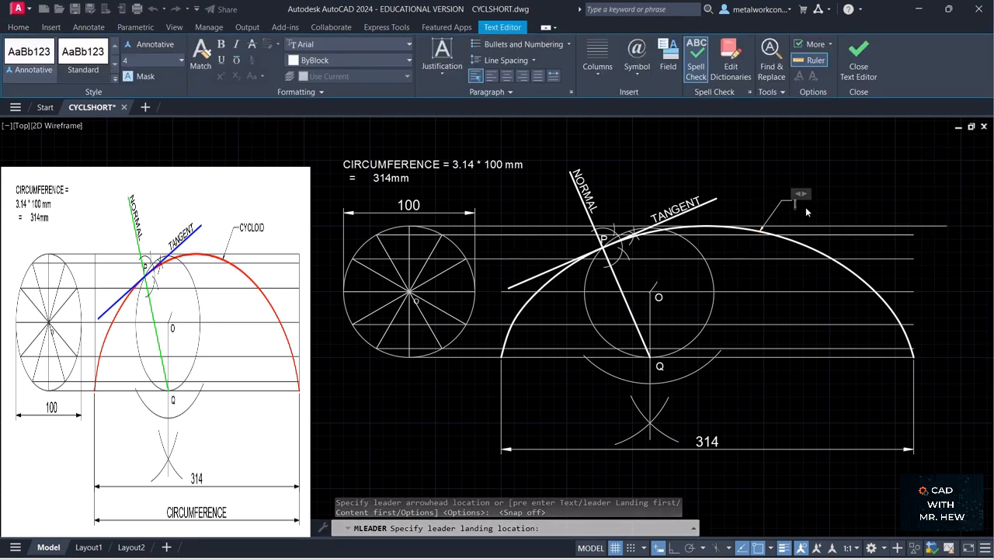
pyautogui.write('CYC')
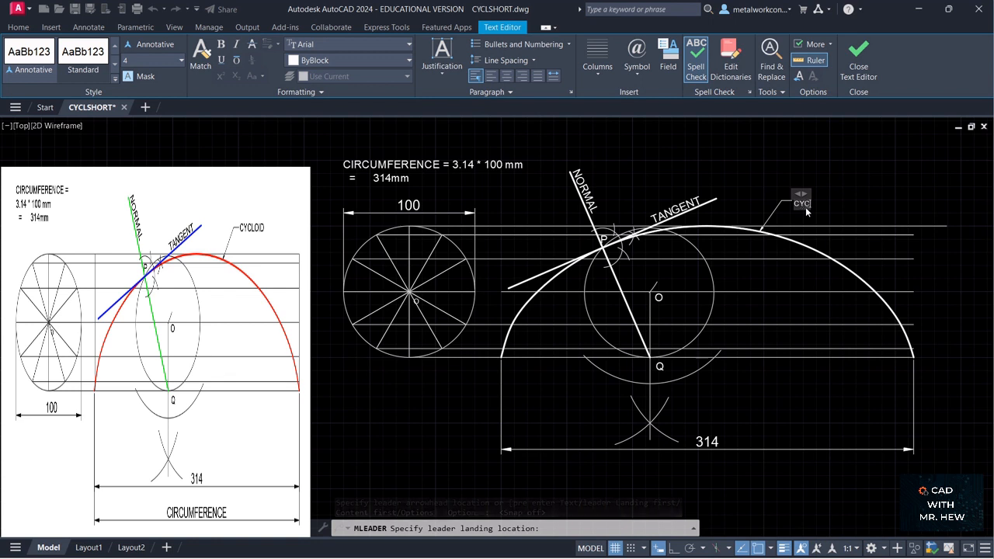
pyautogui.write('LOID')
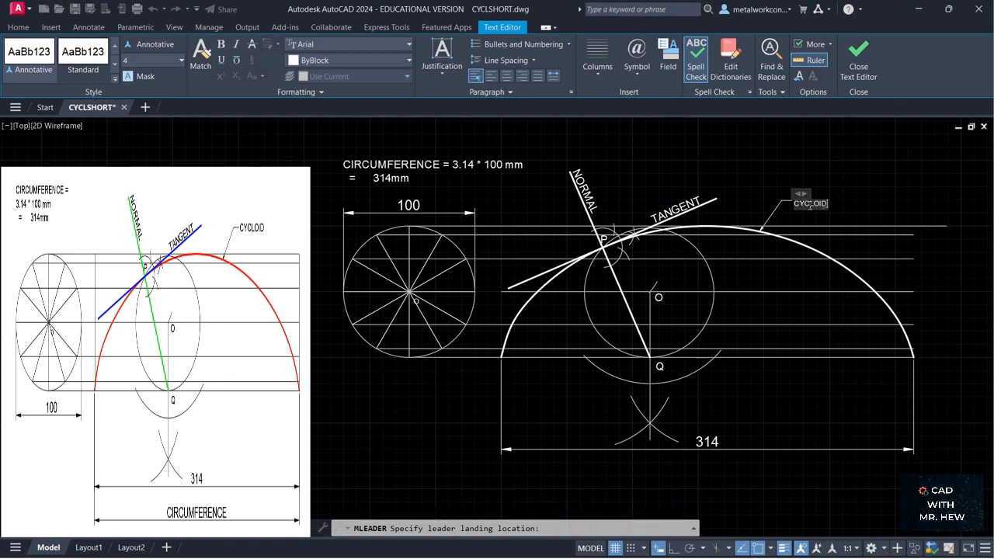
# Set the CYCLOID leader text height to 6 and finish editing the text
pyautogui.click(129, 62)
pyautogui.press('Return')
pyautogui.press('Return')
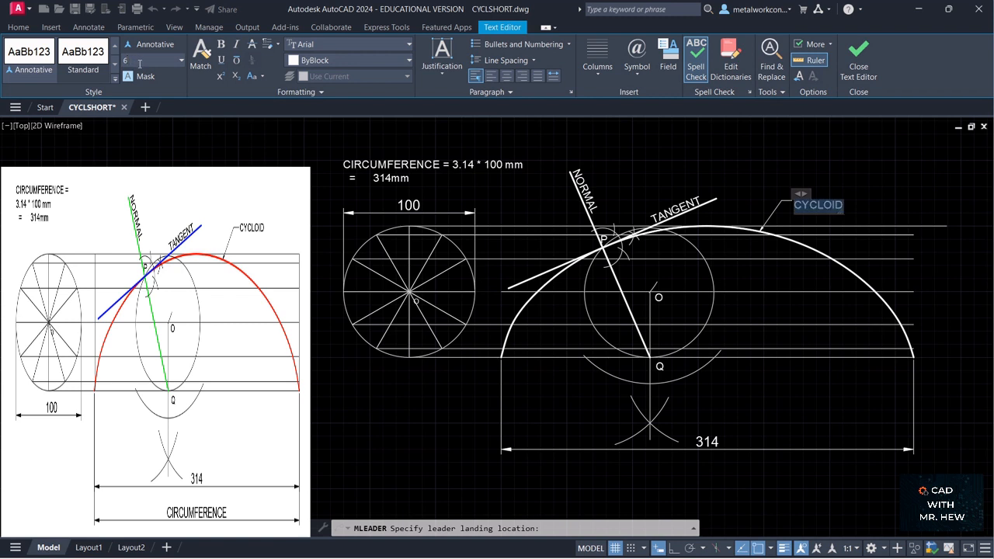
pyautogui.click(723, 140)
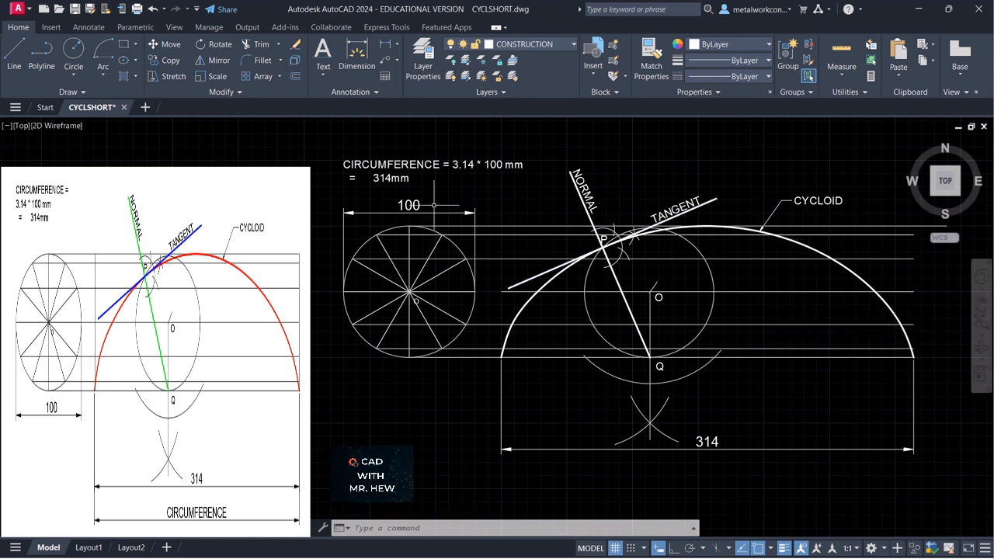
# Add a second linear dimension between the cycloid's two base endpoints, placed below the existing base dimension
pyautogui.click(384, 43)
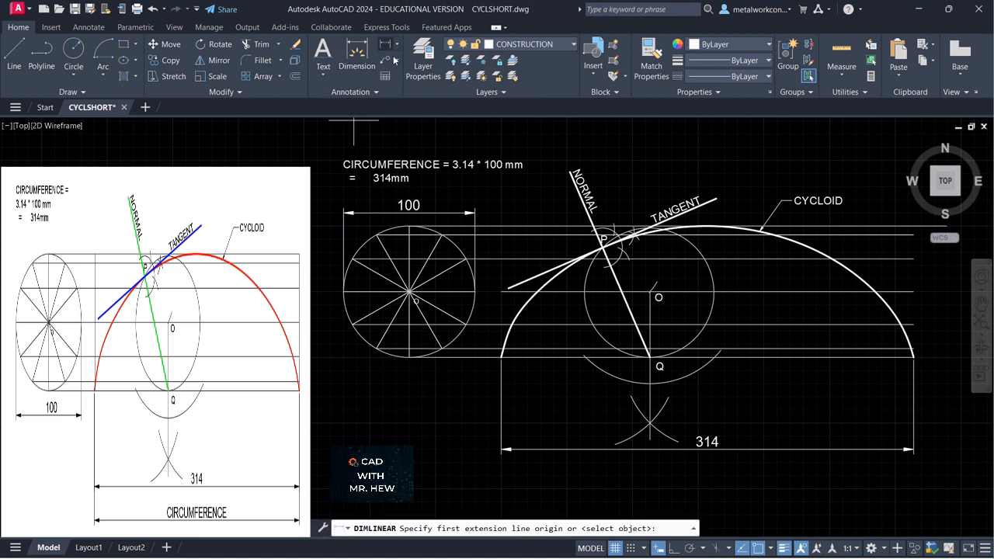
pyautogui.click(502, 358)
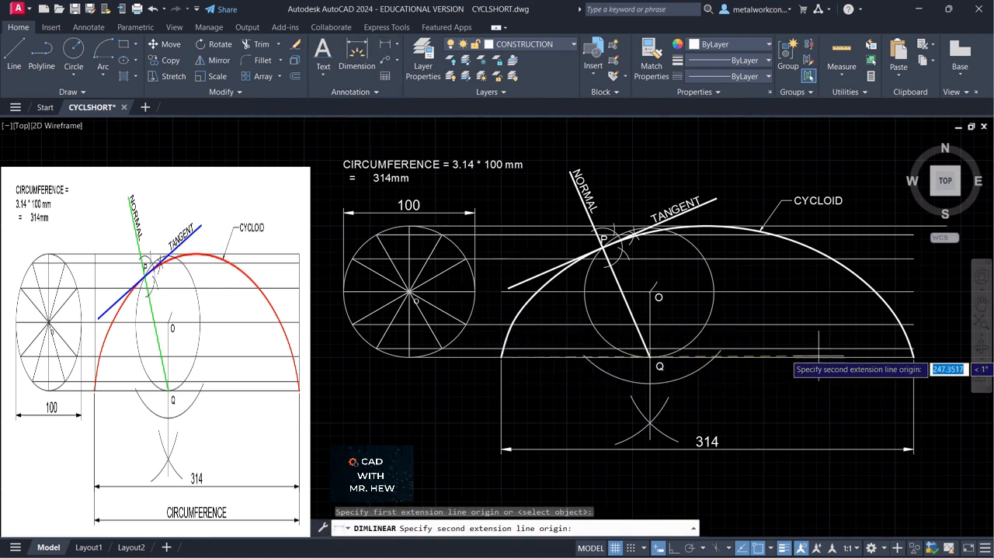
pyautogui.click(915, 358)
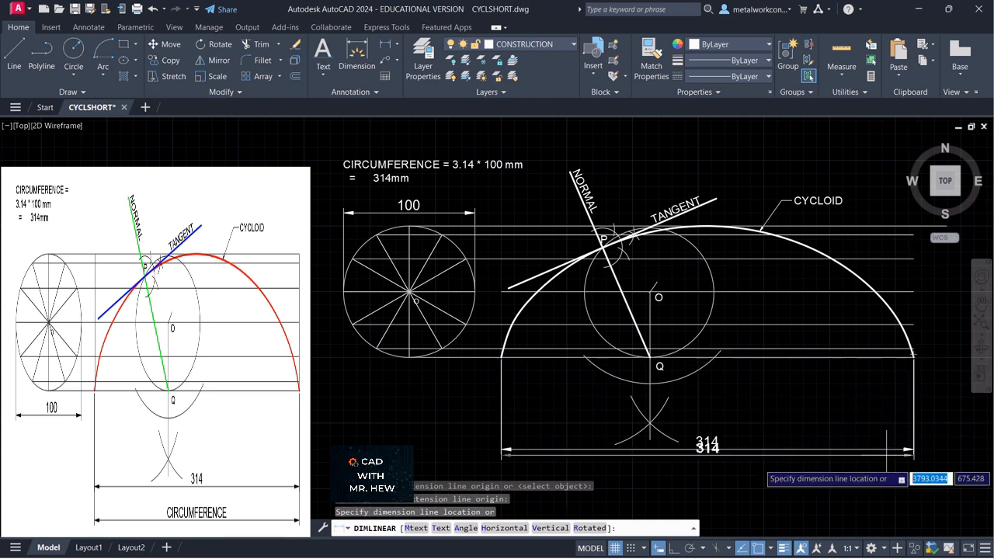
pyautogui.click(888, 482)
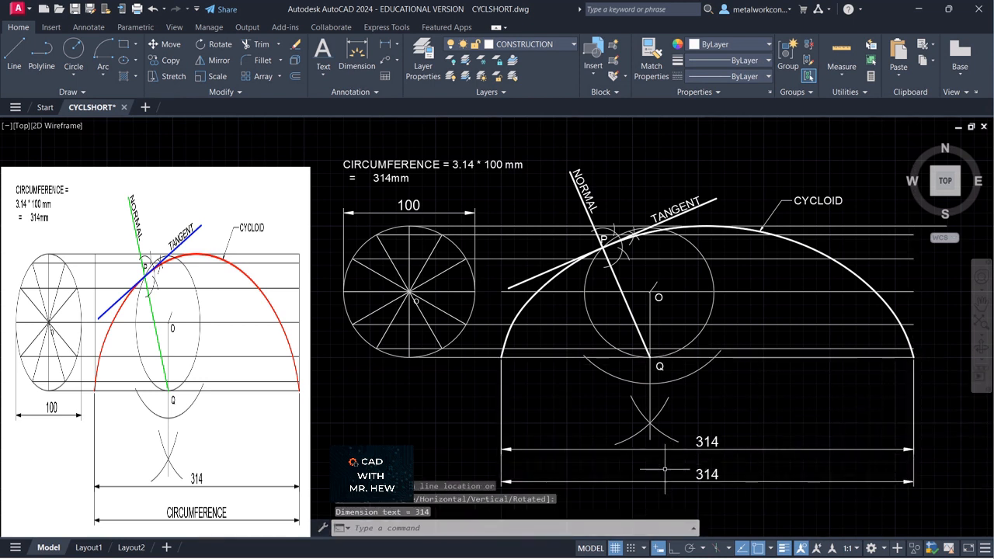
# Replace the lower base dimension's text with CIRCUMFERENCE and end text editing
pyautogui.doubleClick(707, 474)
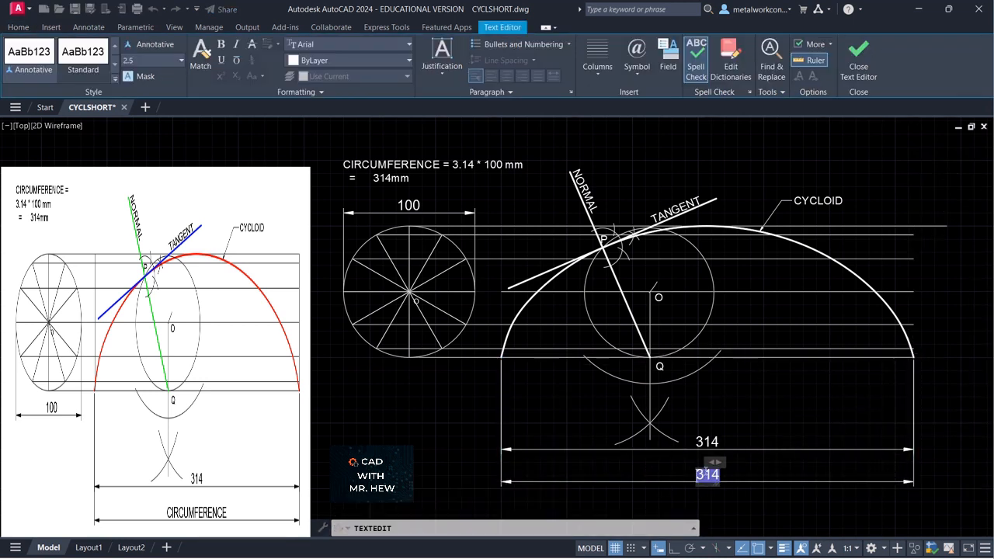
pyautogui.write('C')
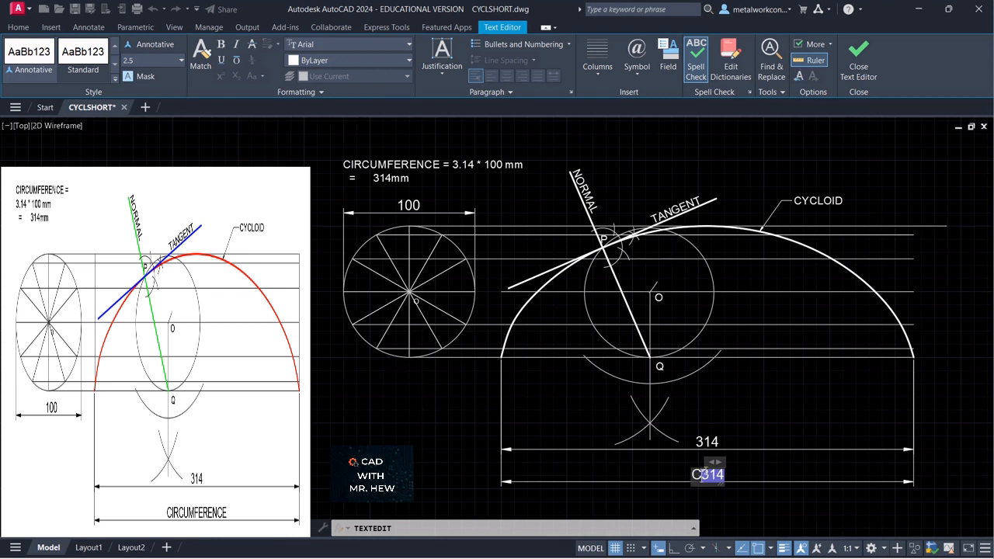
pyautogui.write('IRCUMFE')
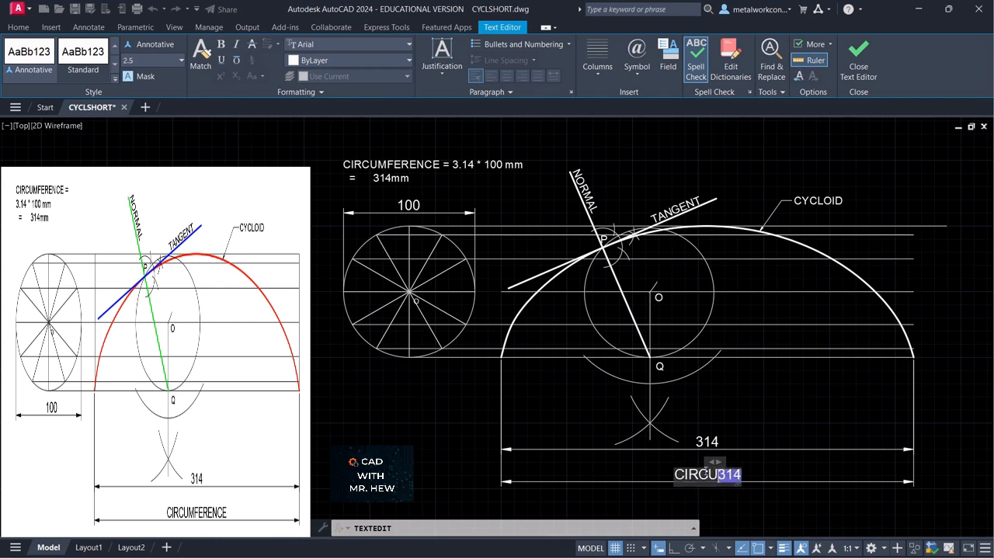
pyautogui.write('RENCE')
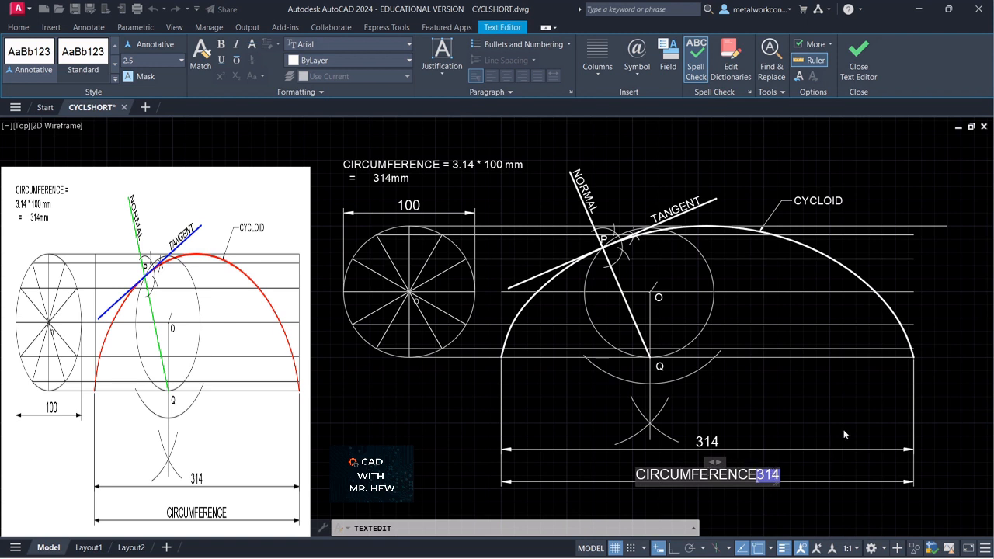
pyautogui.press('Delete')
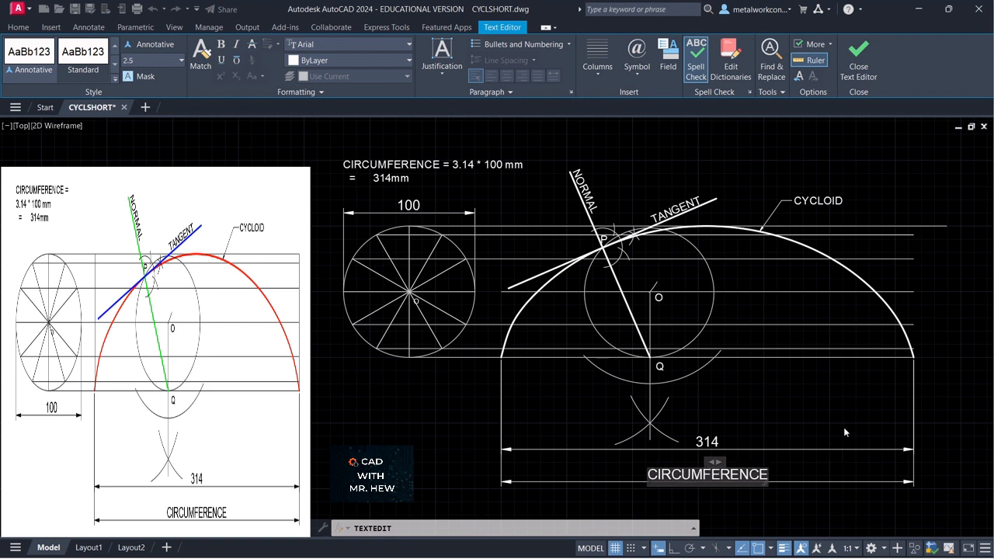
pyautogui.click(824, 500)
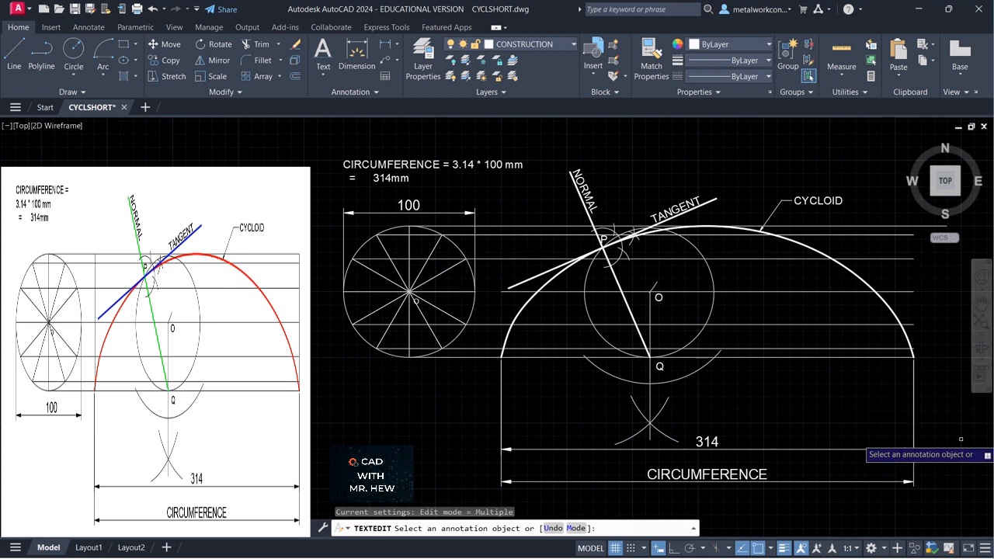
pyautogui.press('Escape')
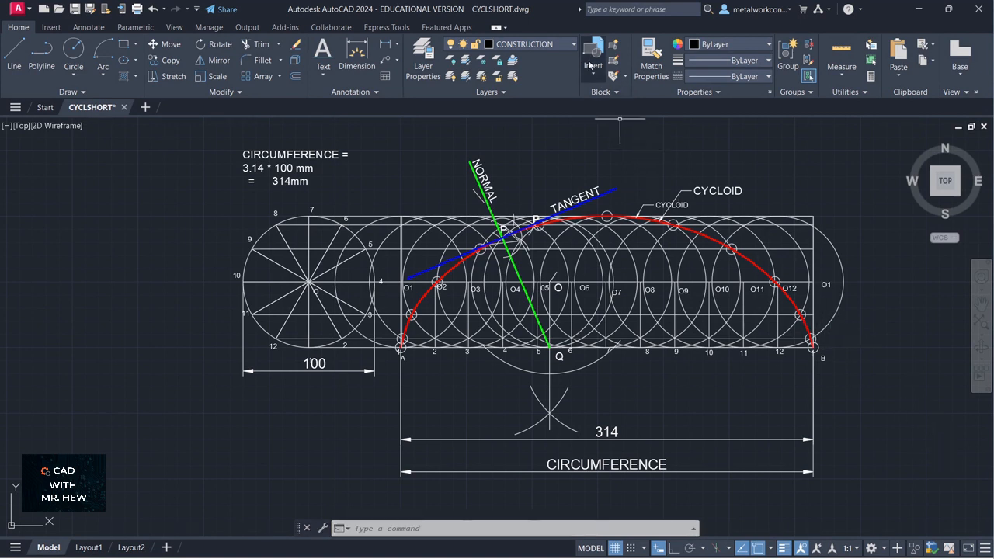
# Turn off layer 0, and undo and redo that change to compare the full construction with the simplified drawing
pyautogui.click(571, 46)
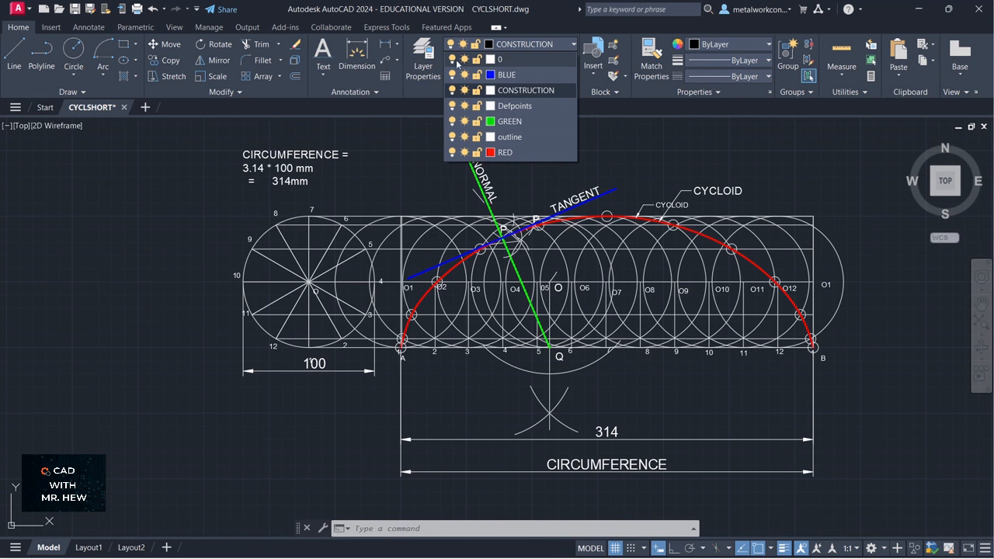
pyautogui.click(452, 59)
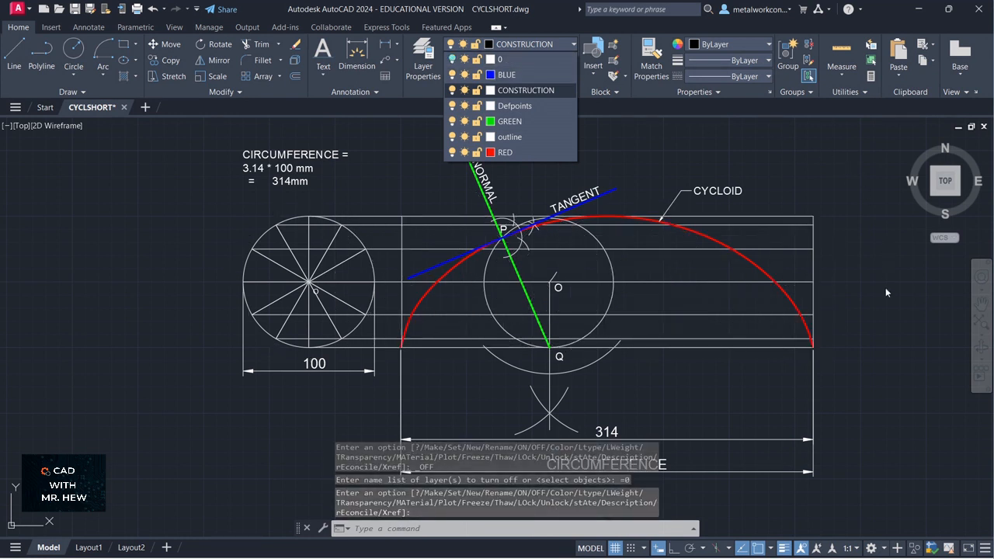
pyautogui.click(795, 169)
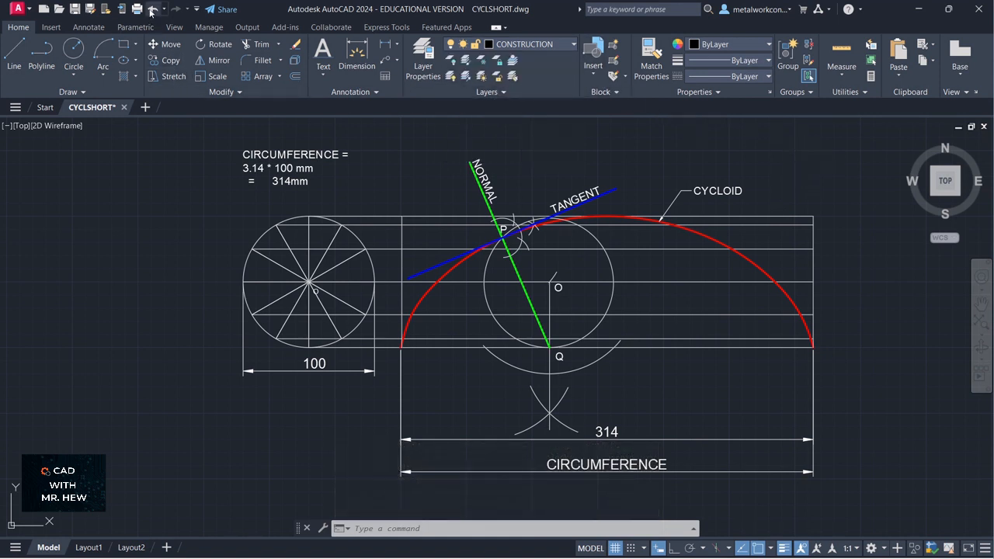
pyautogui.click(152, 10)
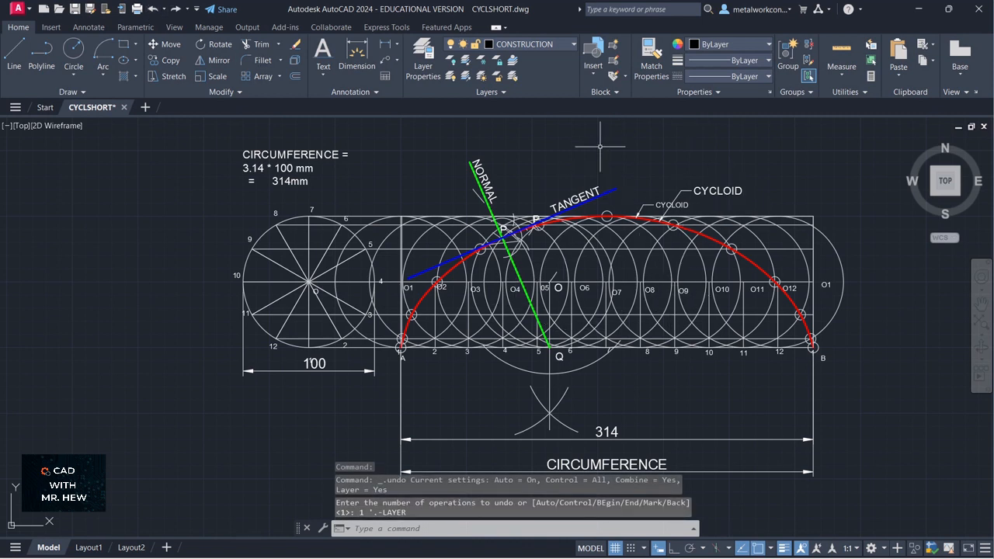
pyautogui.click(176, 9)
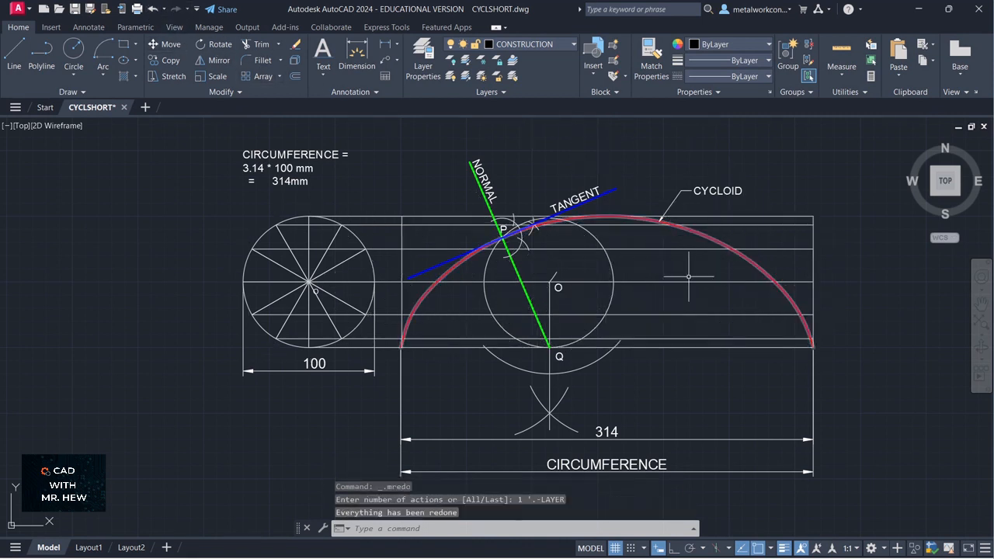